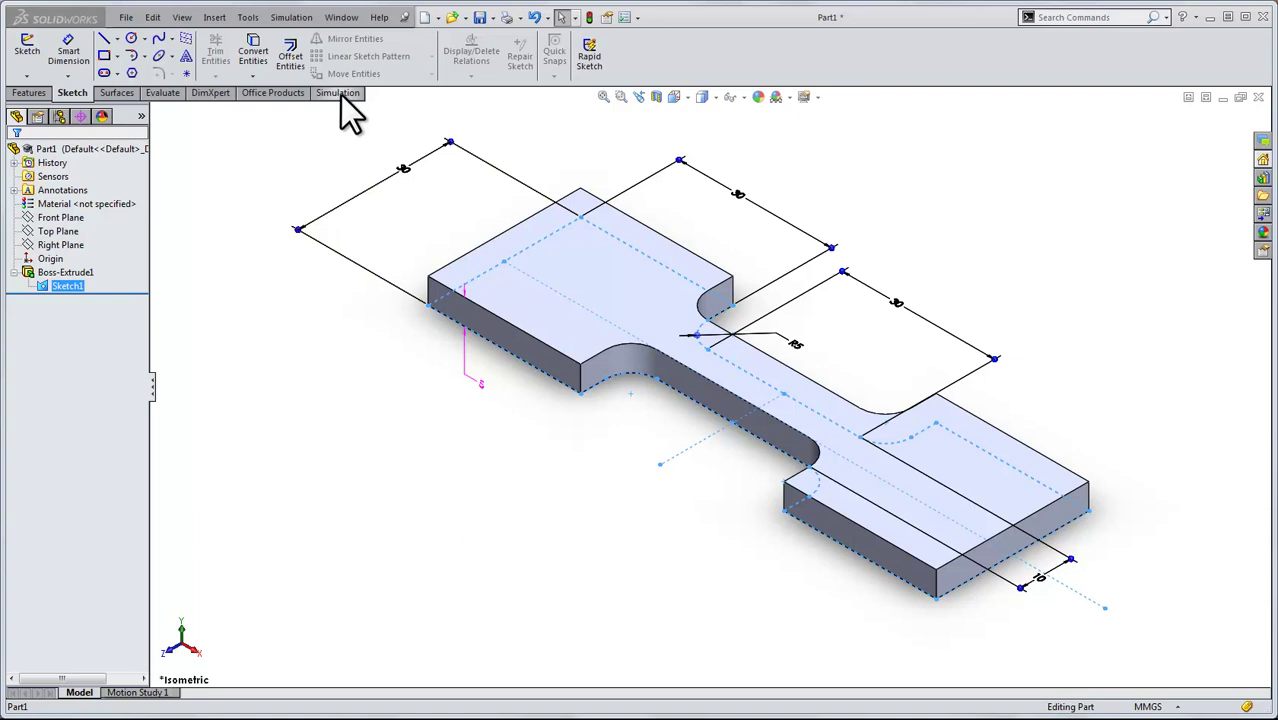
click(248, 17)
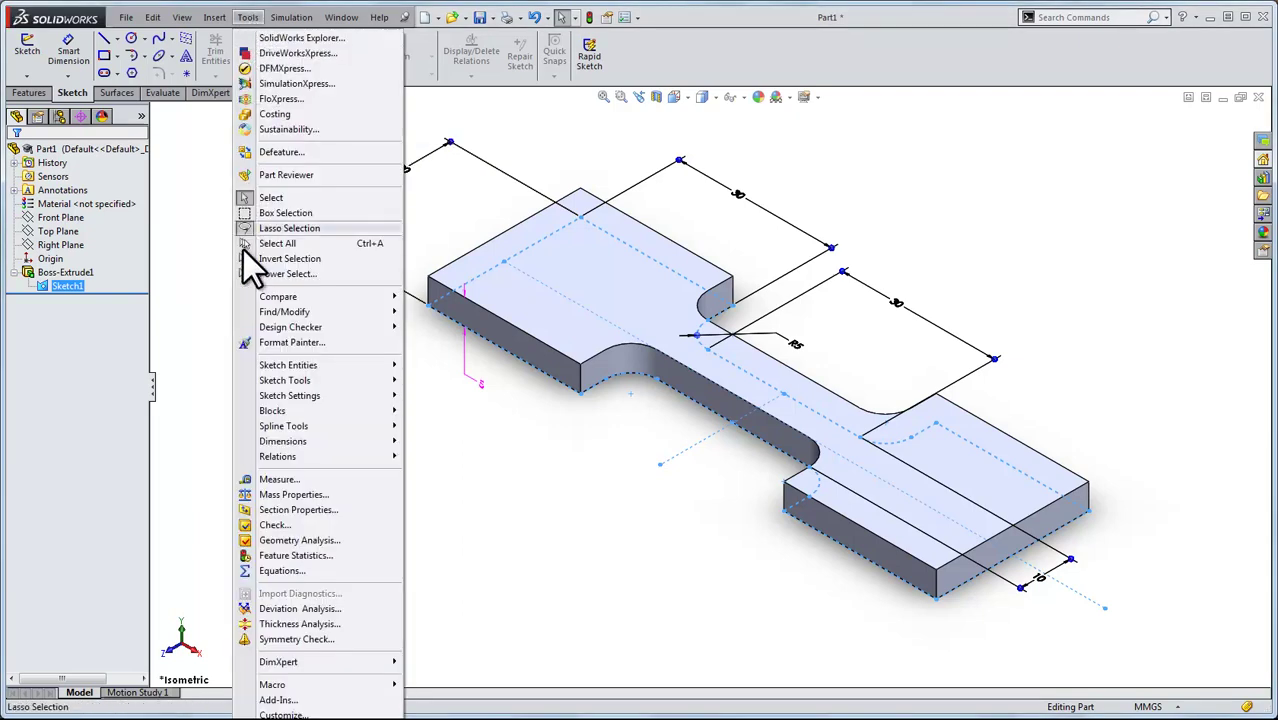
click(280, 699)
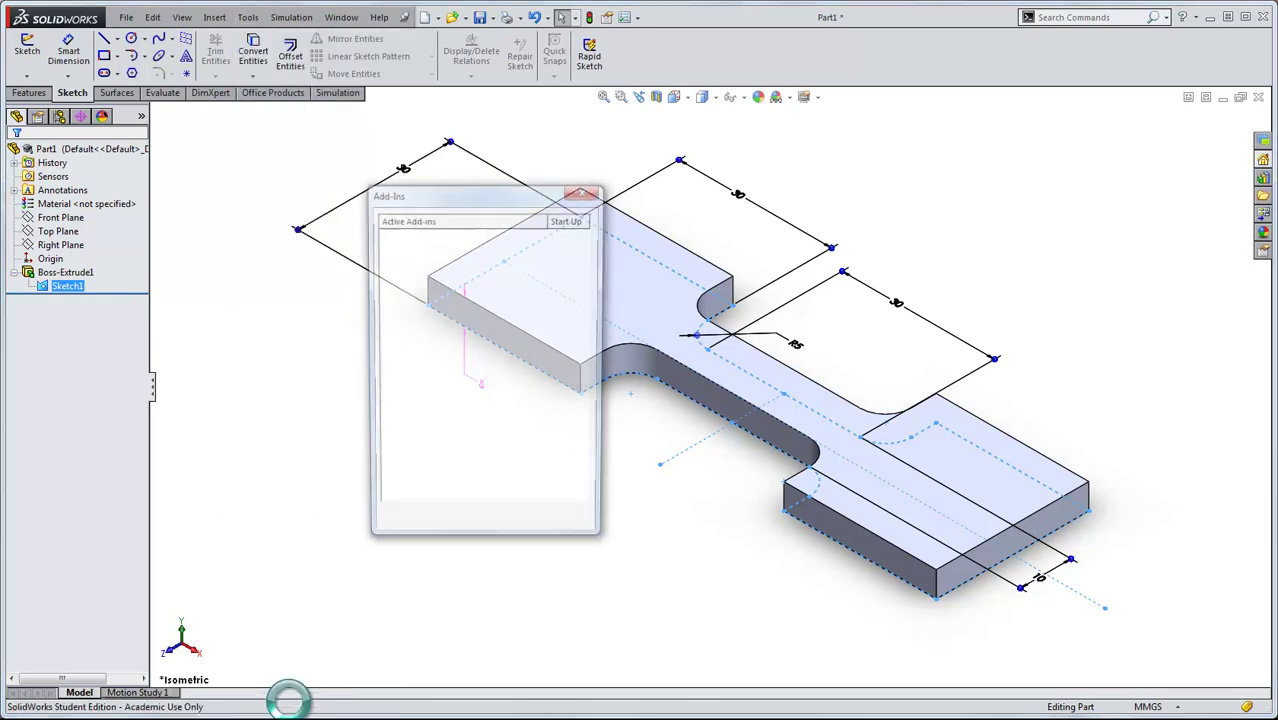
drag(586, 252, 588, 281)
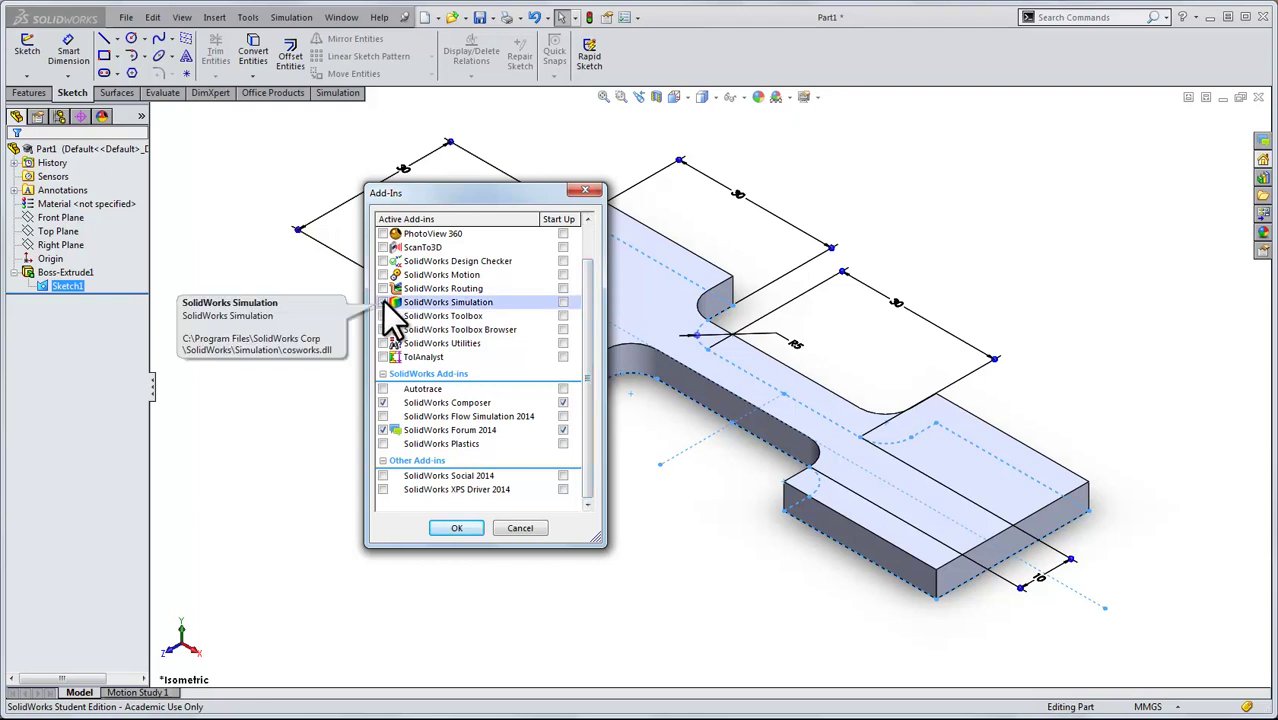
click(514, 530)
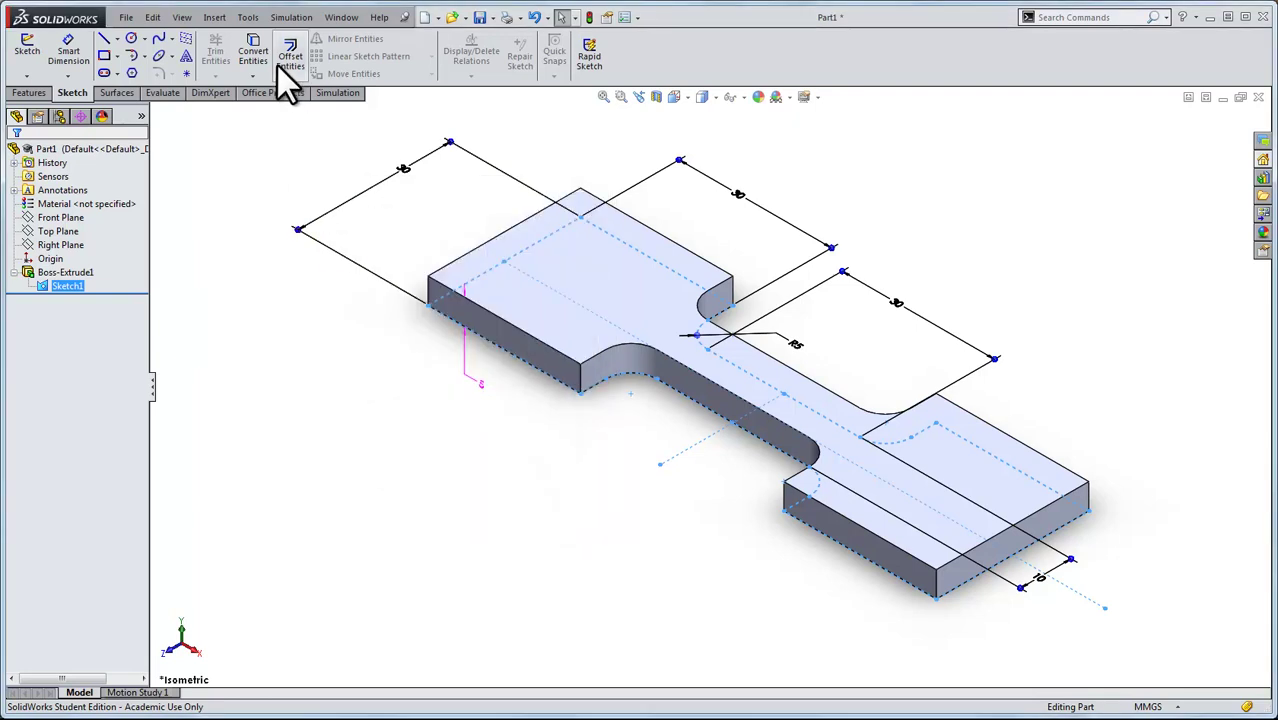
Step: Deselect Sketch1 and create a new Static study, Static 1, through the Study Advisor
click(249, 268)
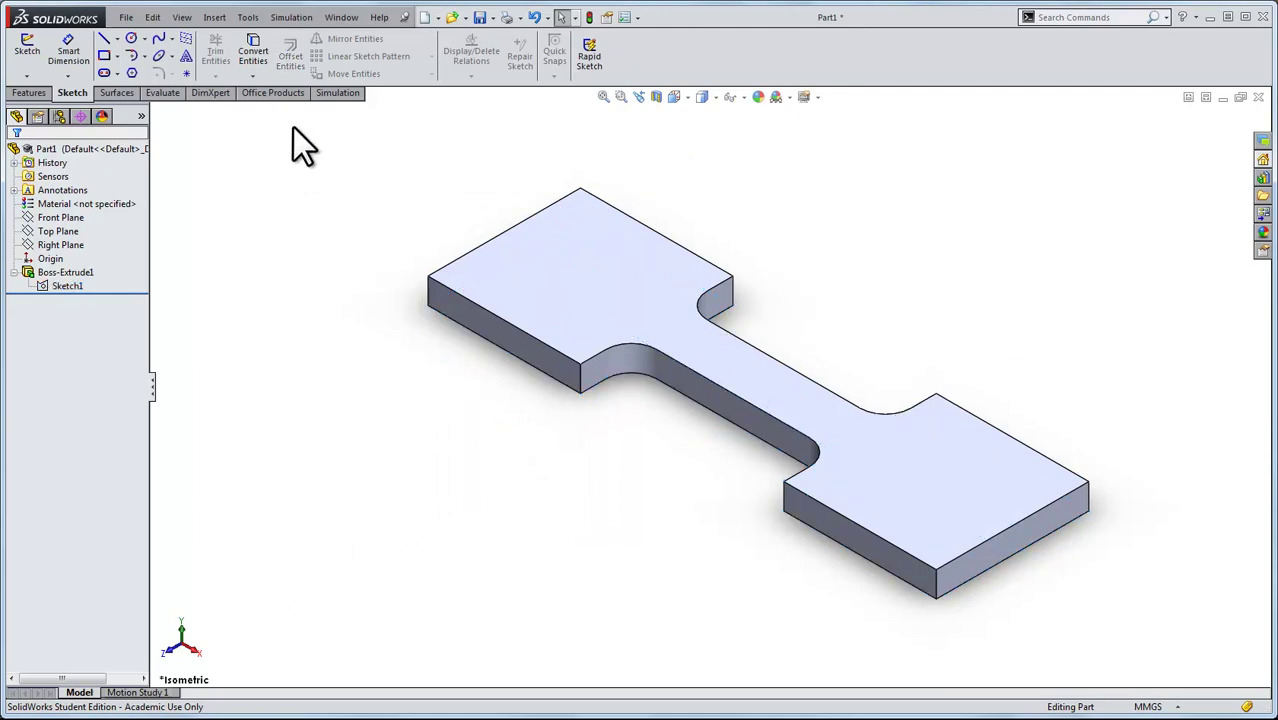
click(337, 93)
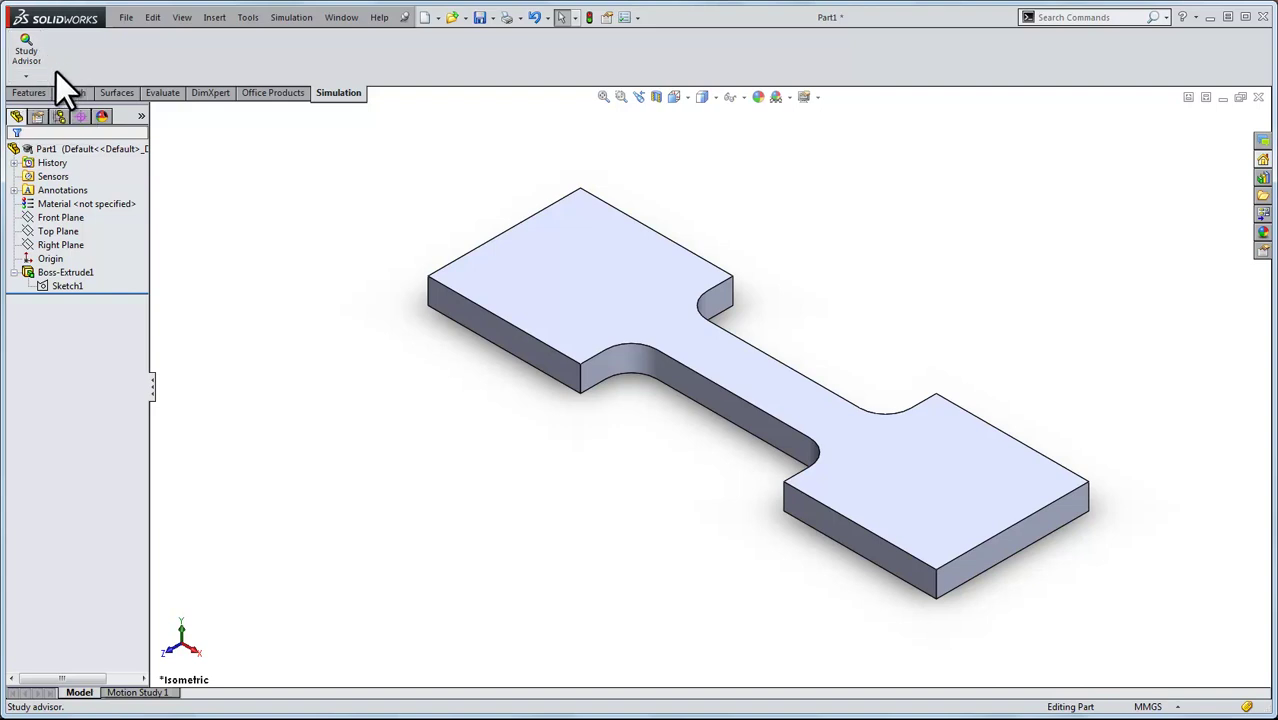
click(29, 78)
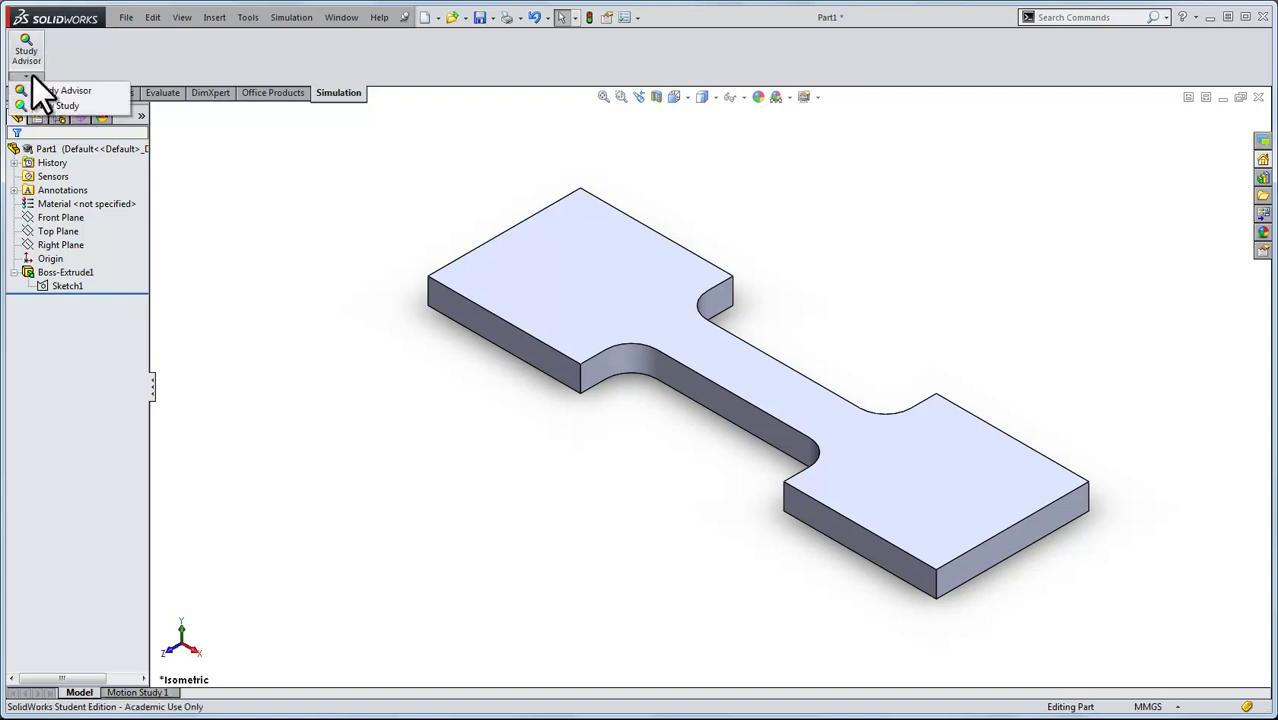
click(46, 105)
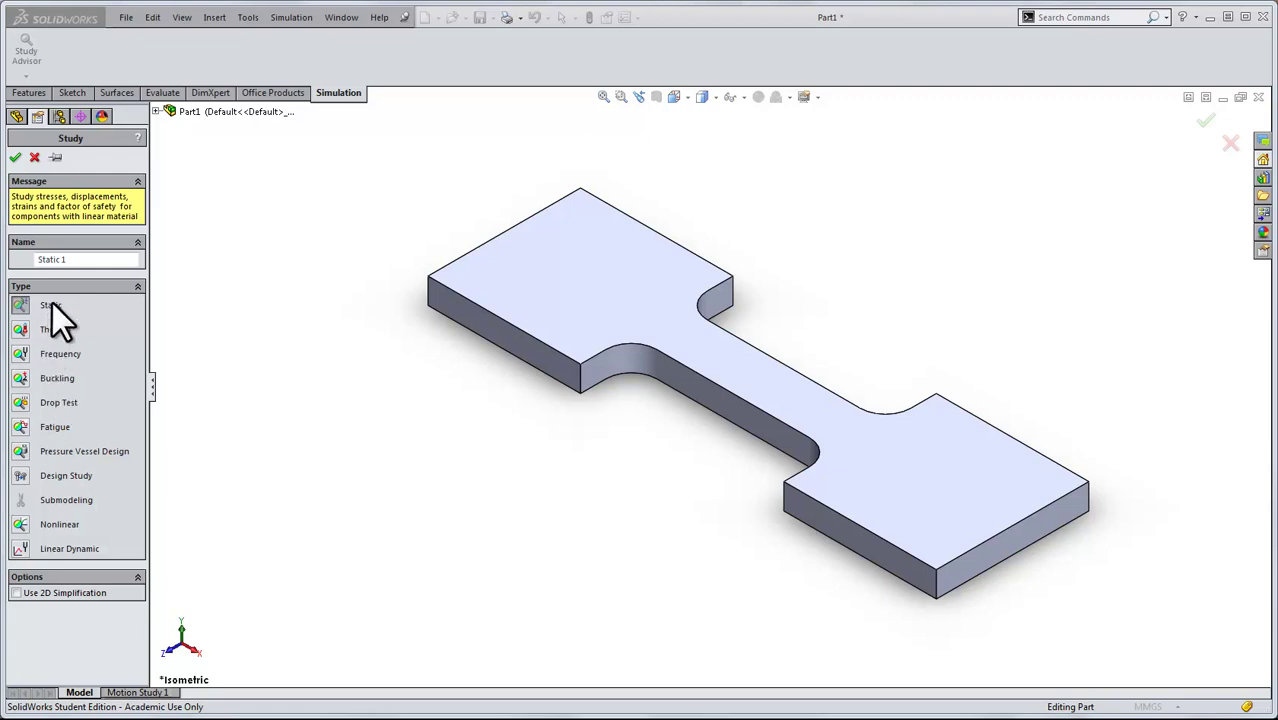
click(15, 157)
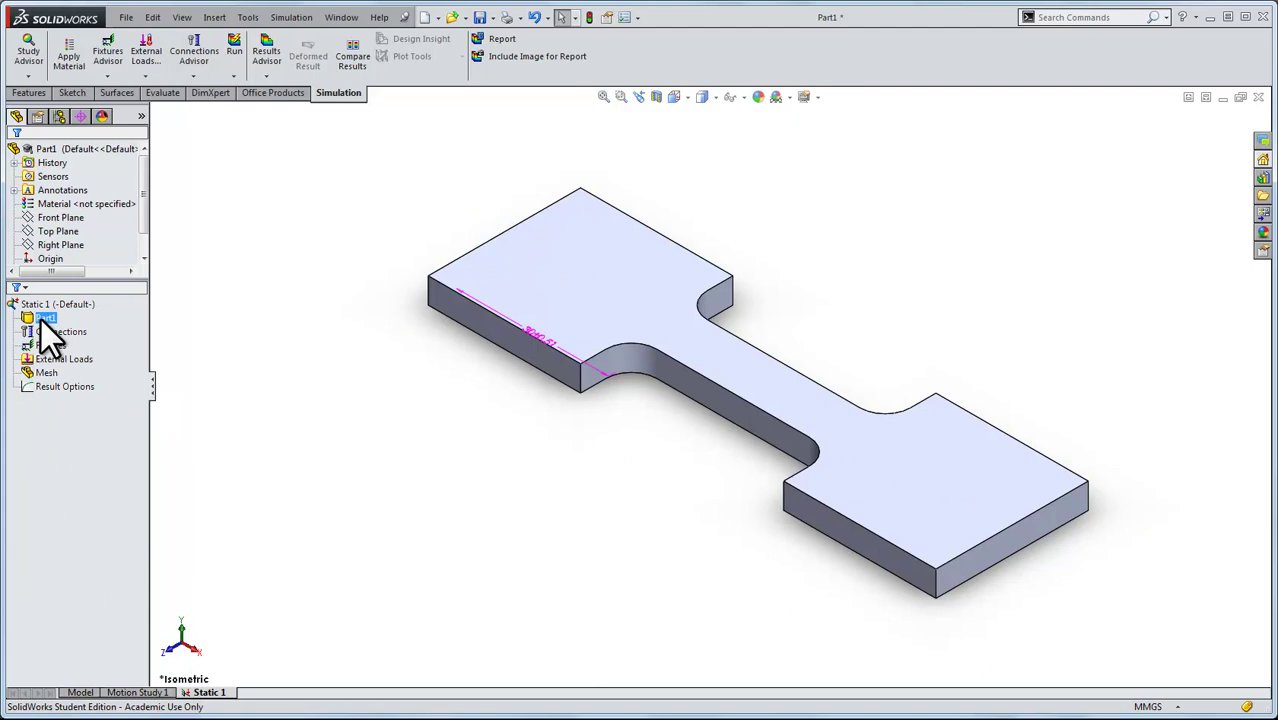
Step: Open the material editor for Part1 in the Static 1 study tree
click(45, 386)
click(43, 423)
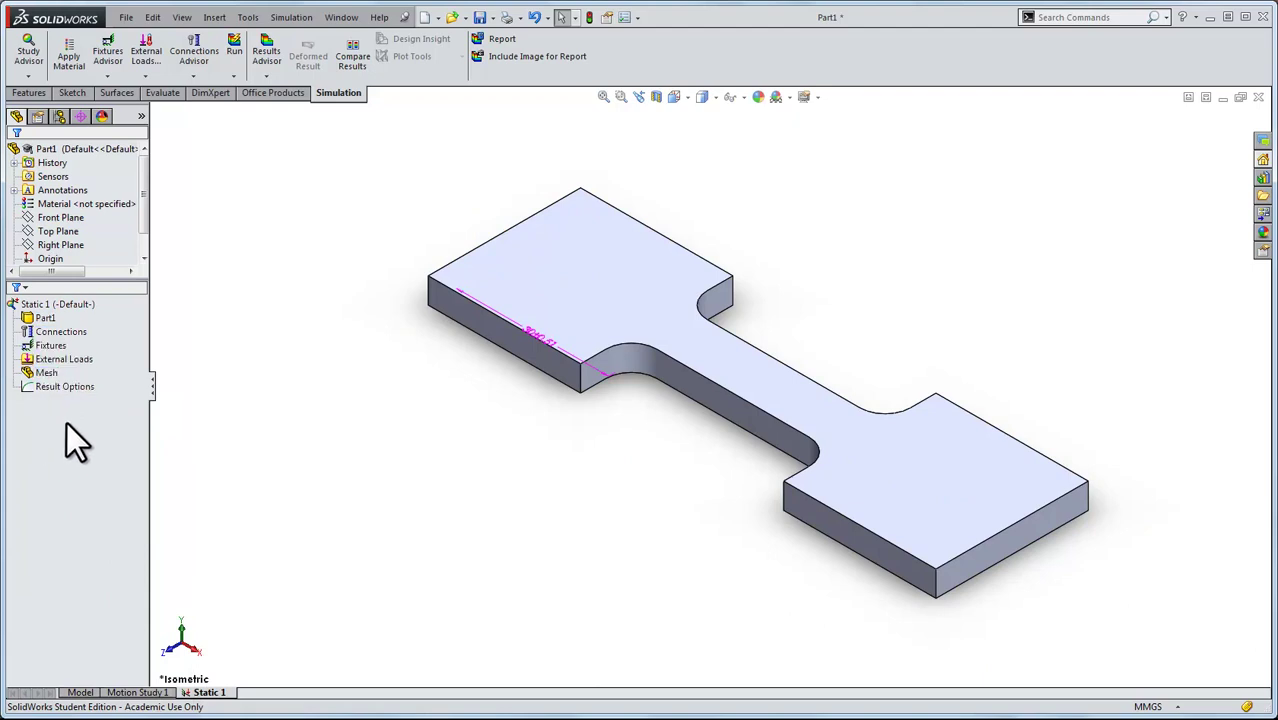
click(46, 318)
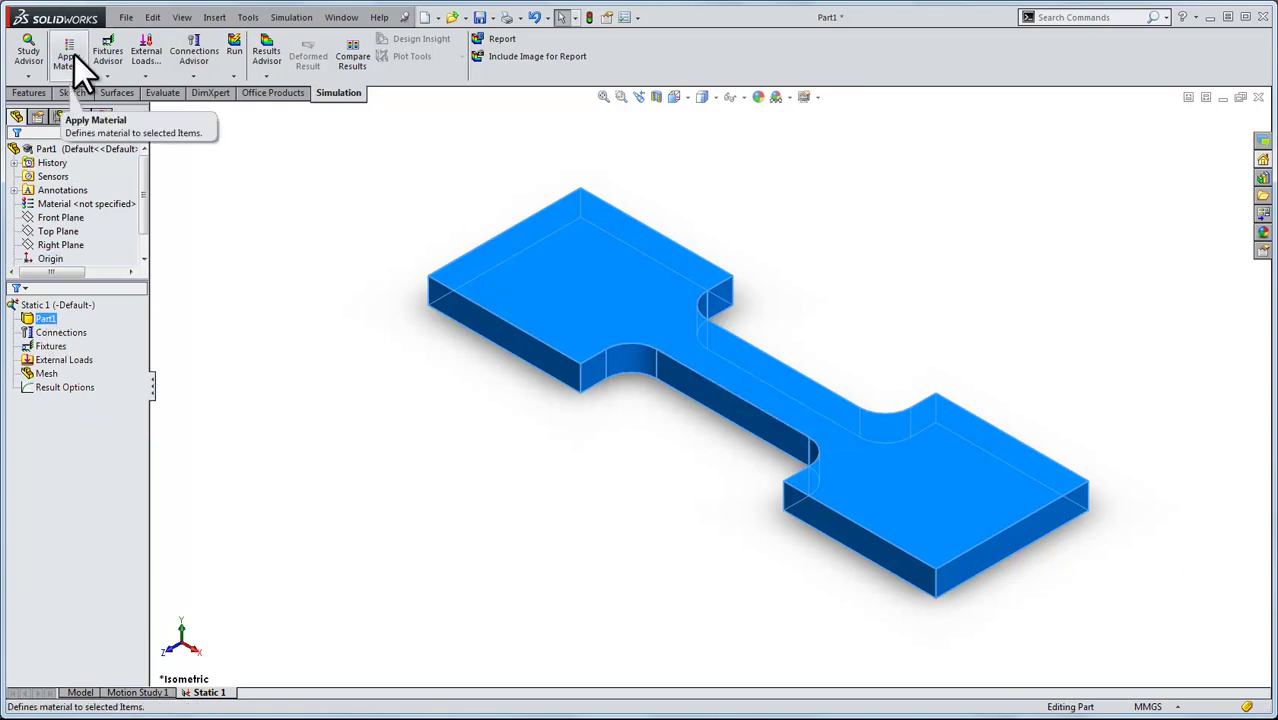
right_click(49, 319)
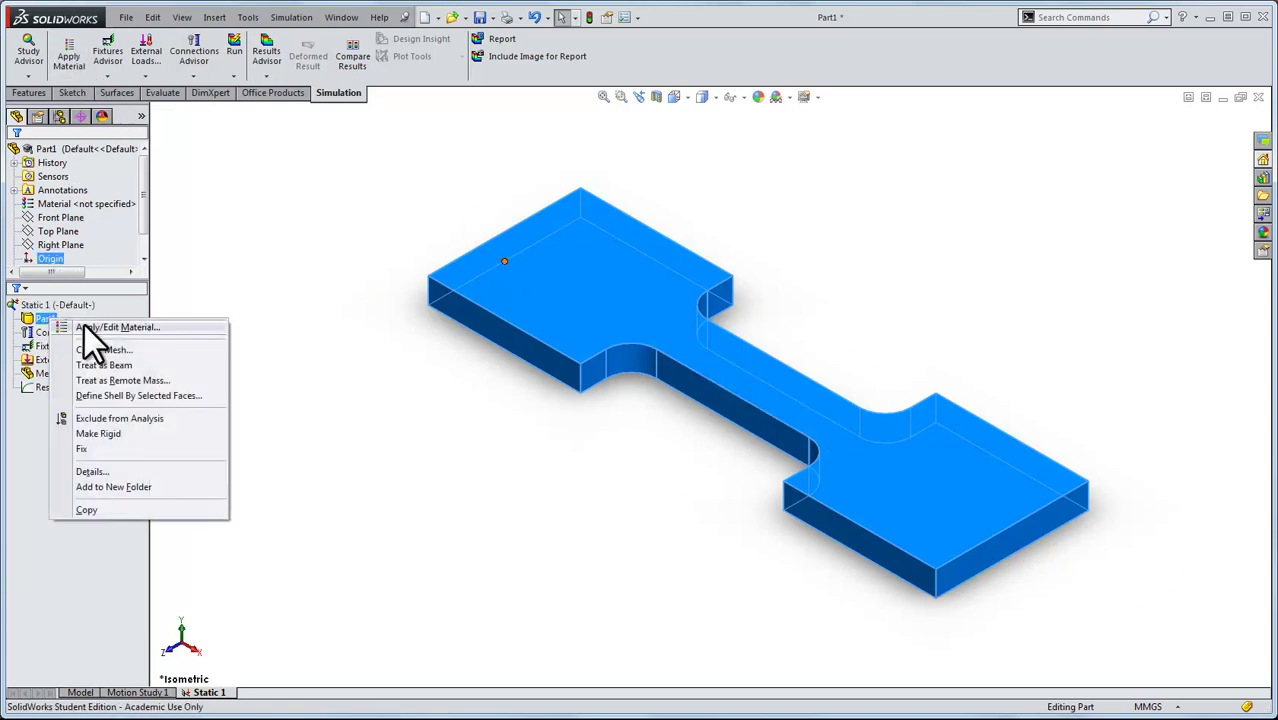
click(90, 326)
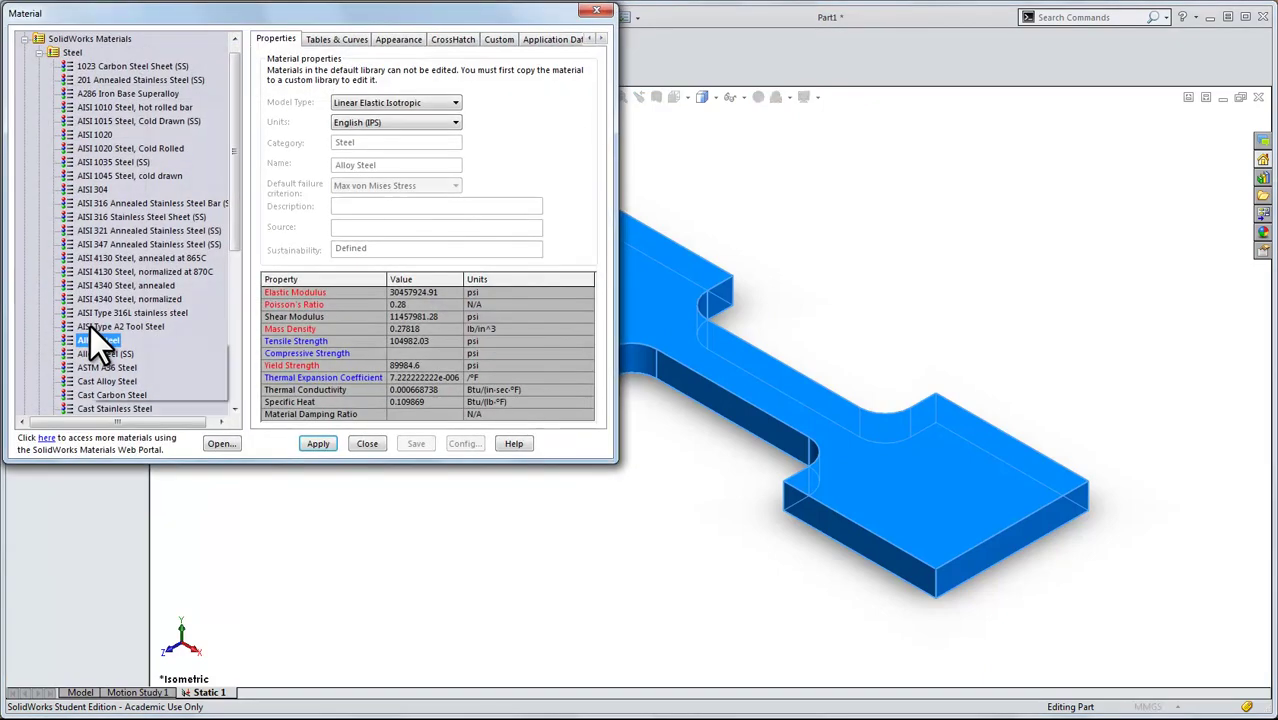
drag(121, 18, 193, 52)
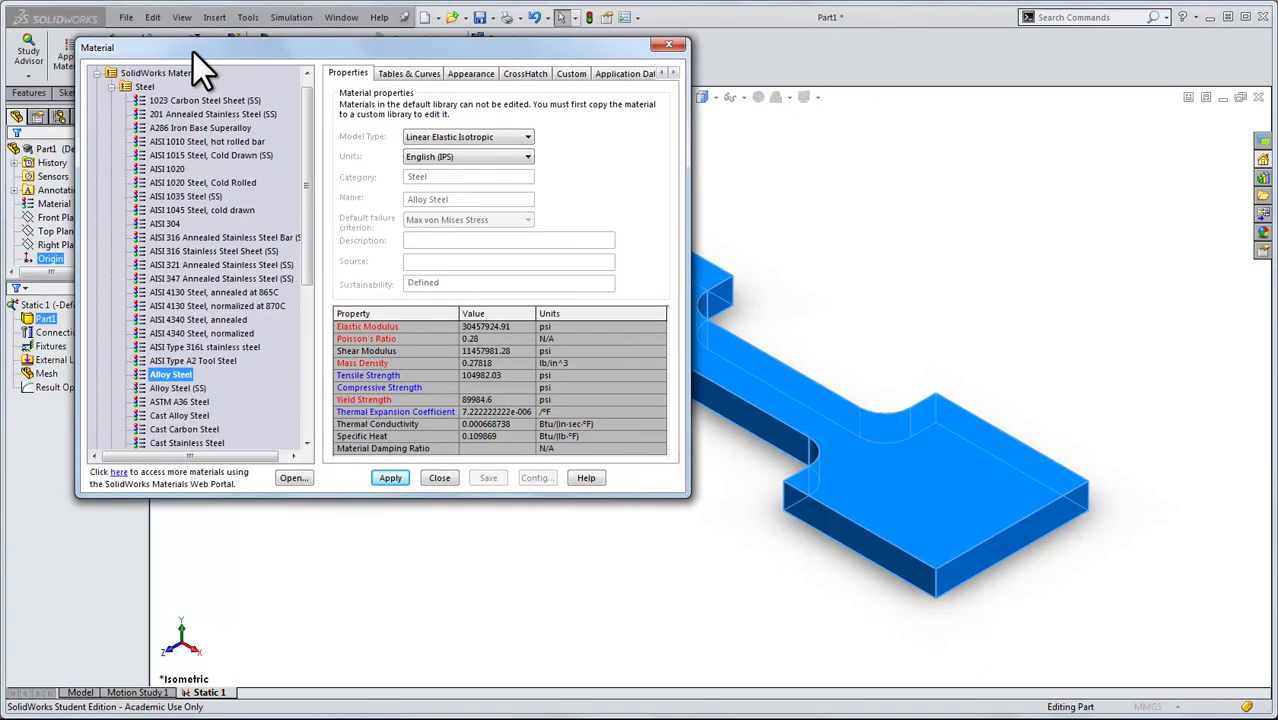
Step: Choose Alloy Steel from the Steel materials group, apply it and close the dialog
click(112, 87)
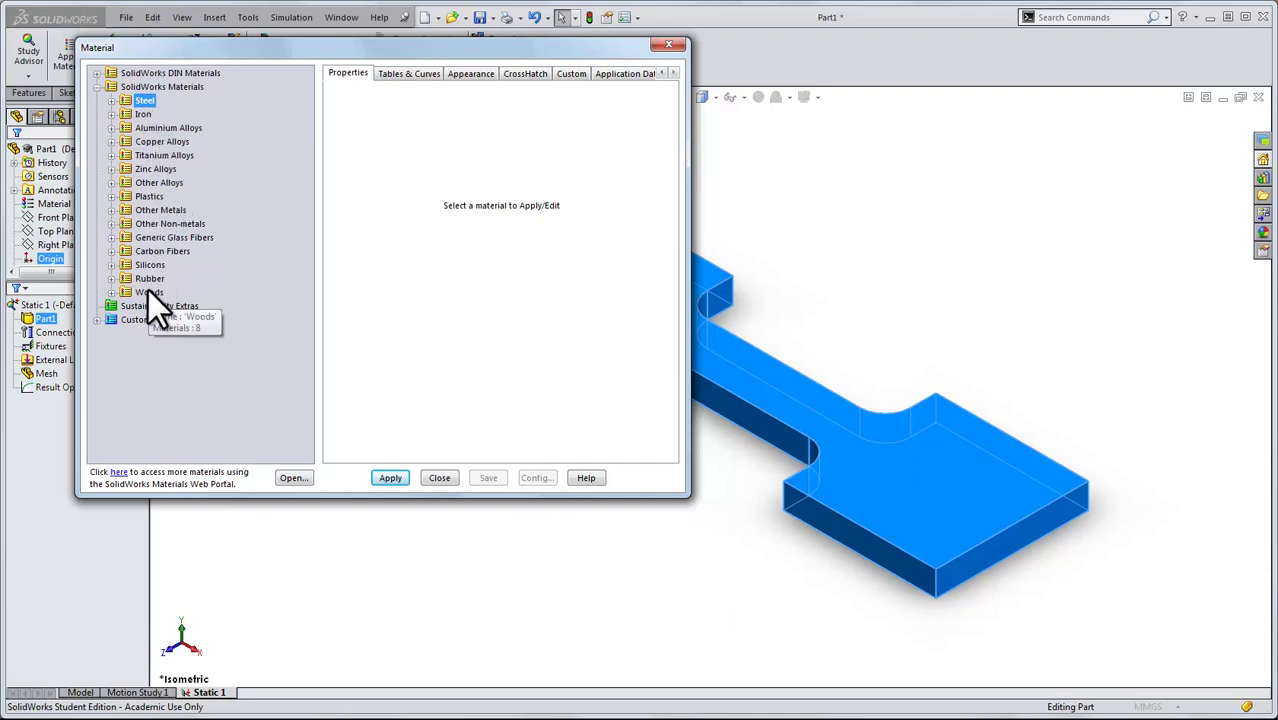
click(111, 292)
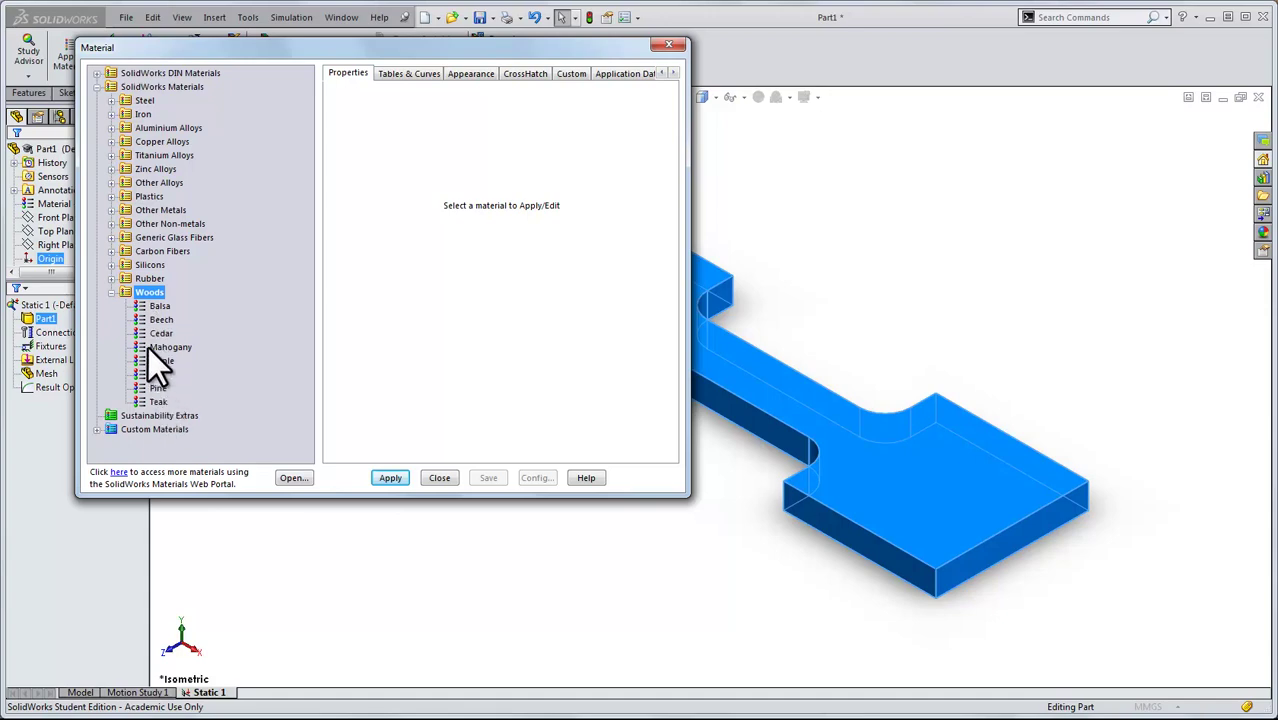
click(112, 293)
click(111, 101)
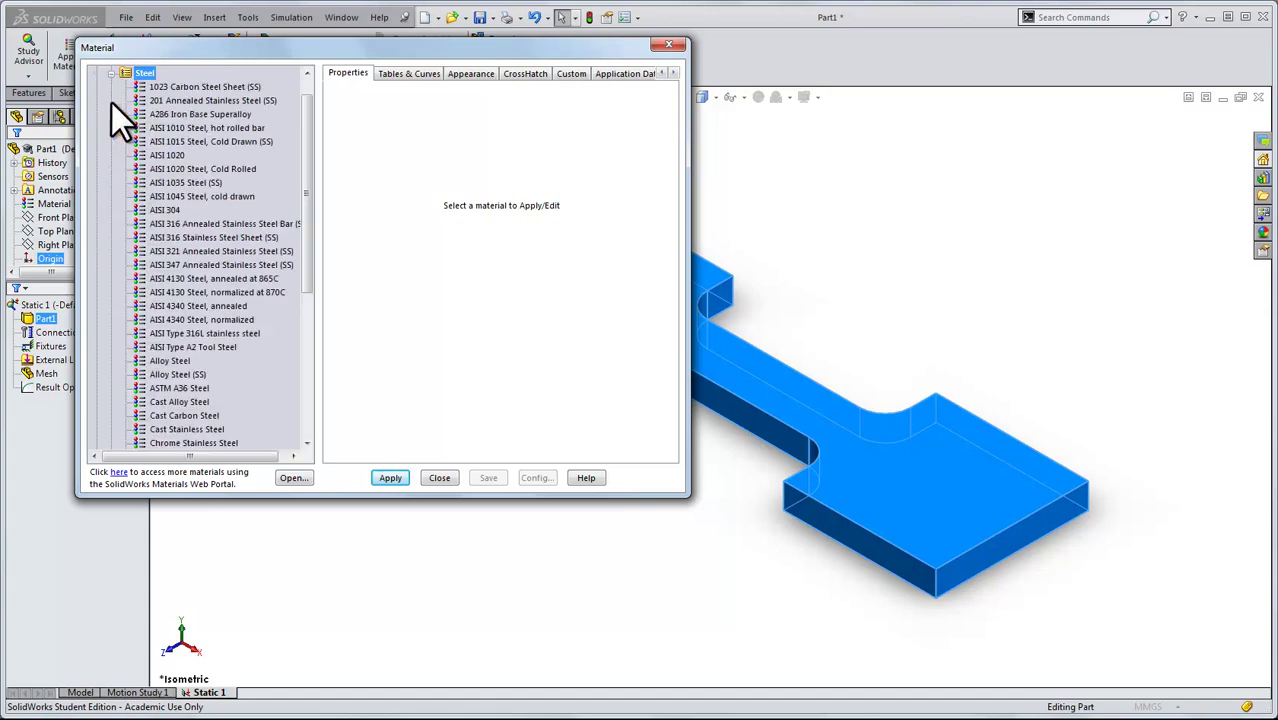
scroll(305, 165, down, 1)
click(113, 340)
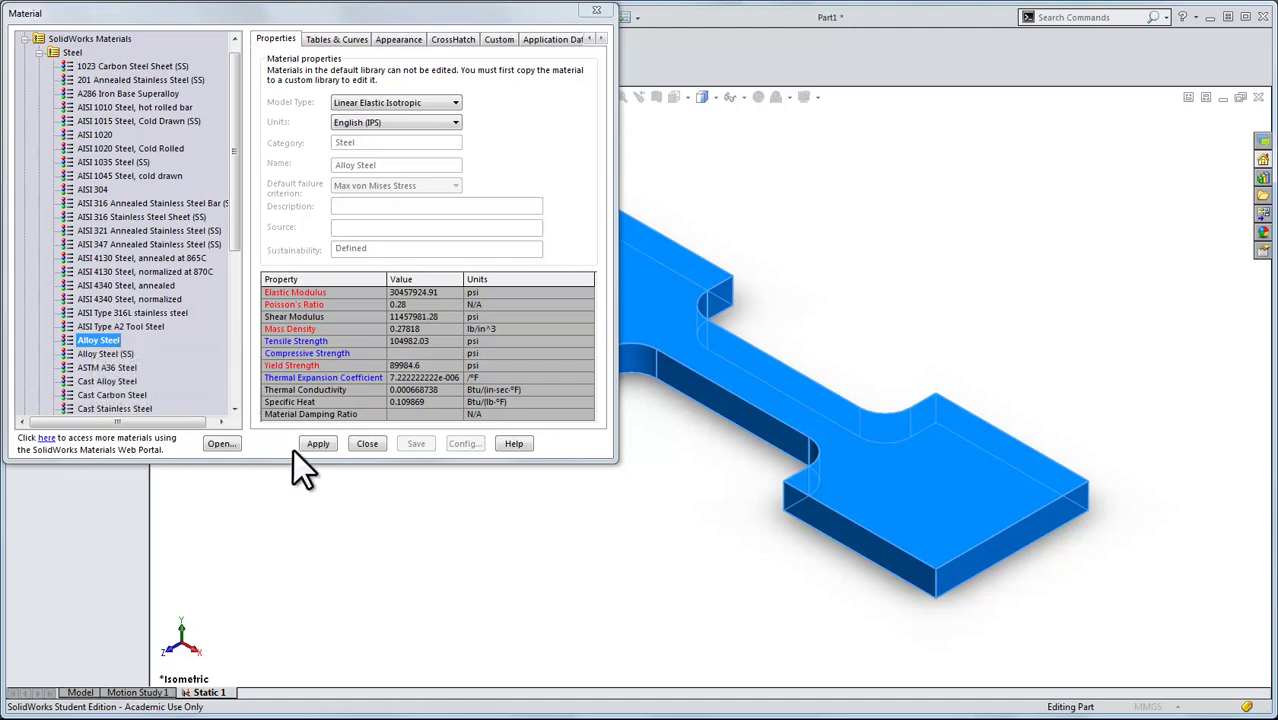
click(318, 443)
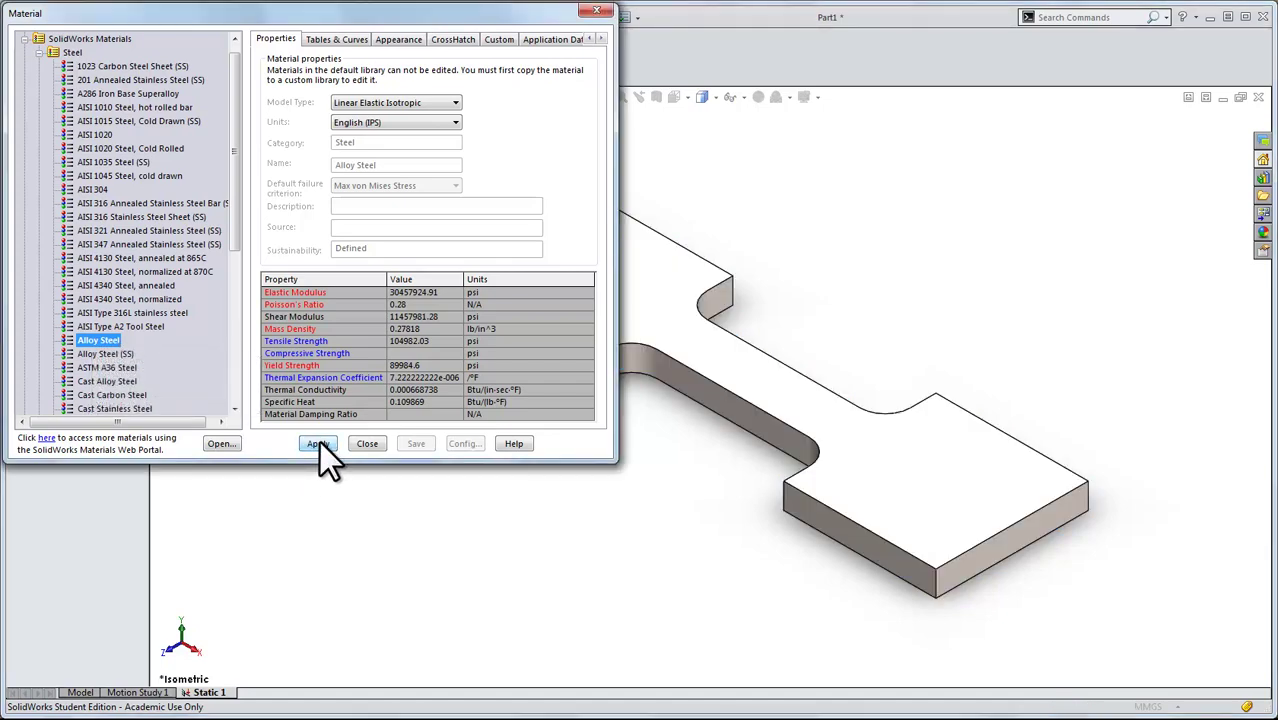
click(368, 444)
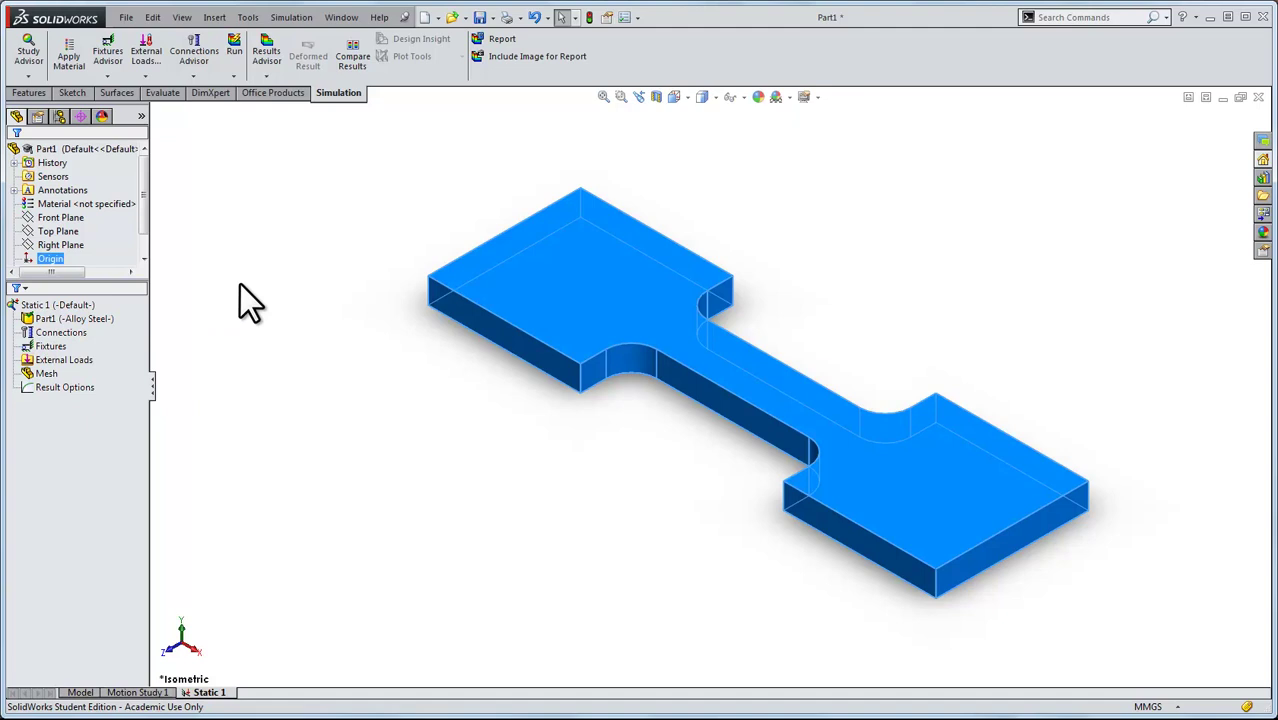
Step: Fix the left end face of the dogbone with a Fixed Geometry restraint, Fixed-1
click(293, 398)
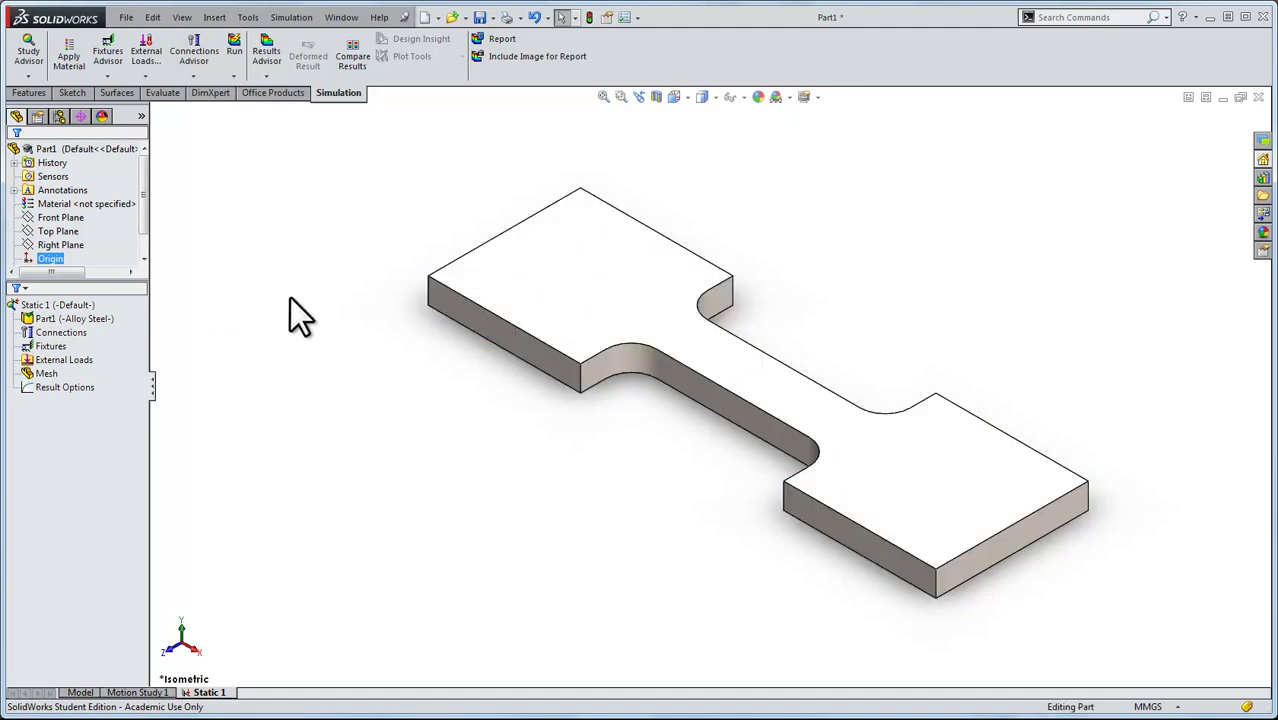
middle_drag(291, 298, 424, 545)
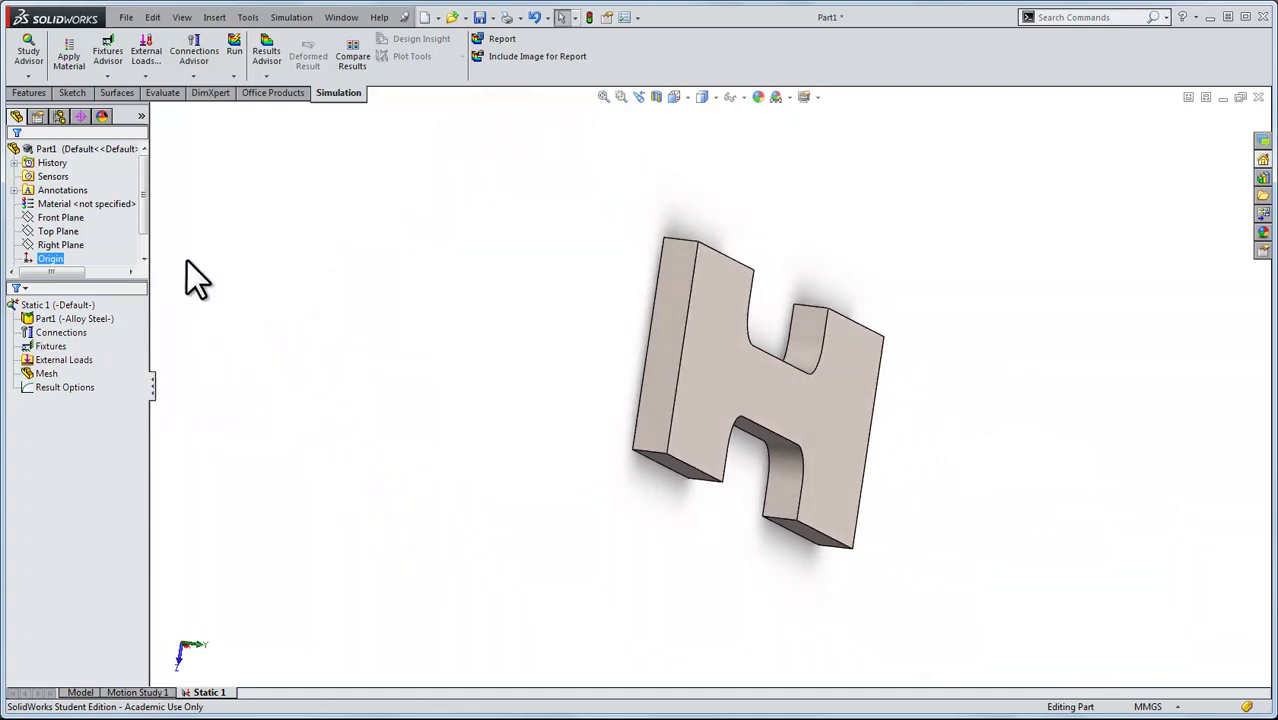
click(110, 77)
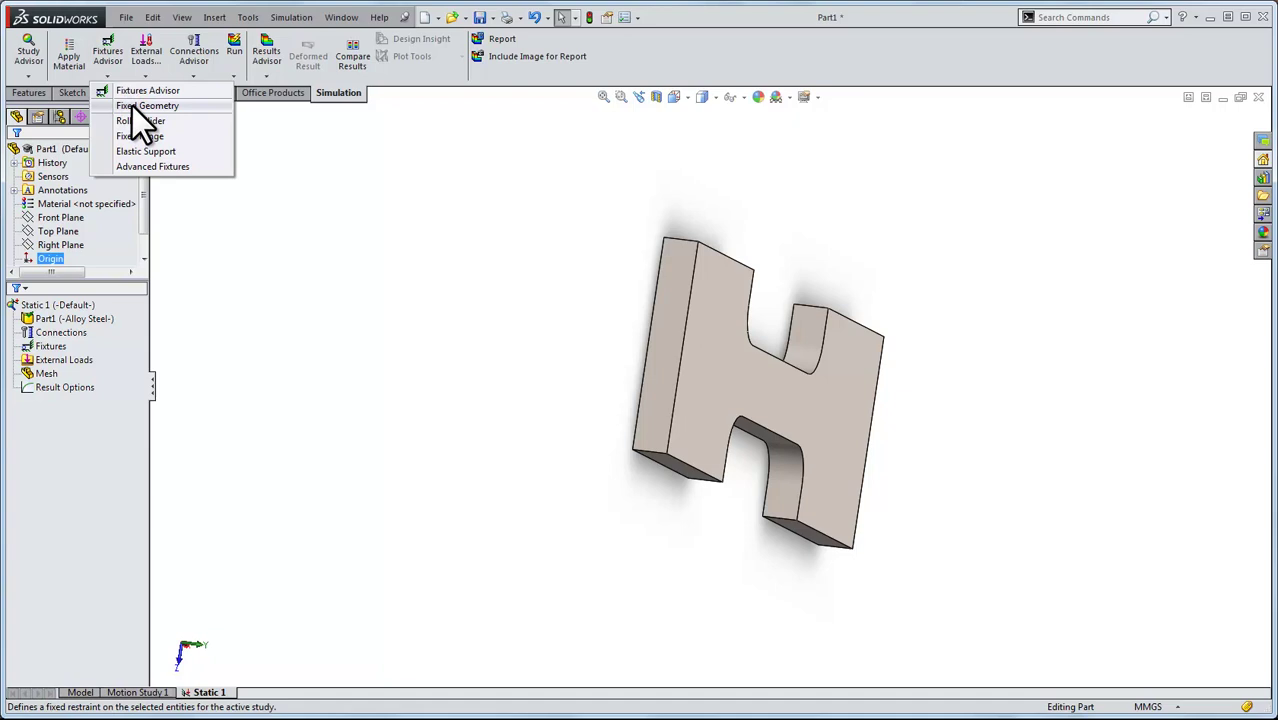
click(132, 106)
click(666, 312)
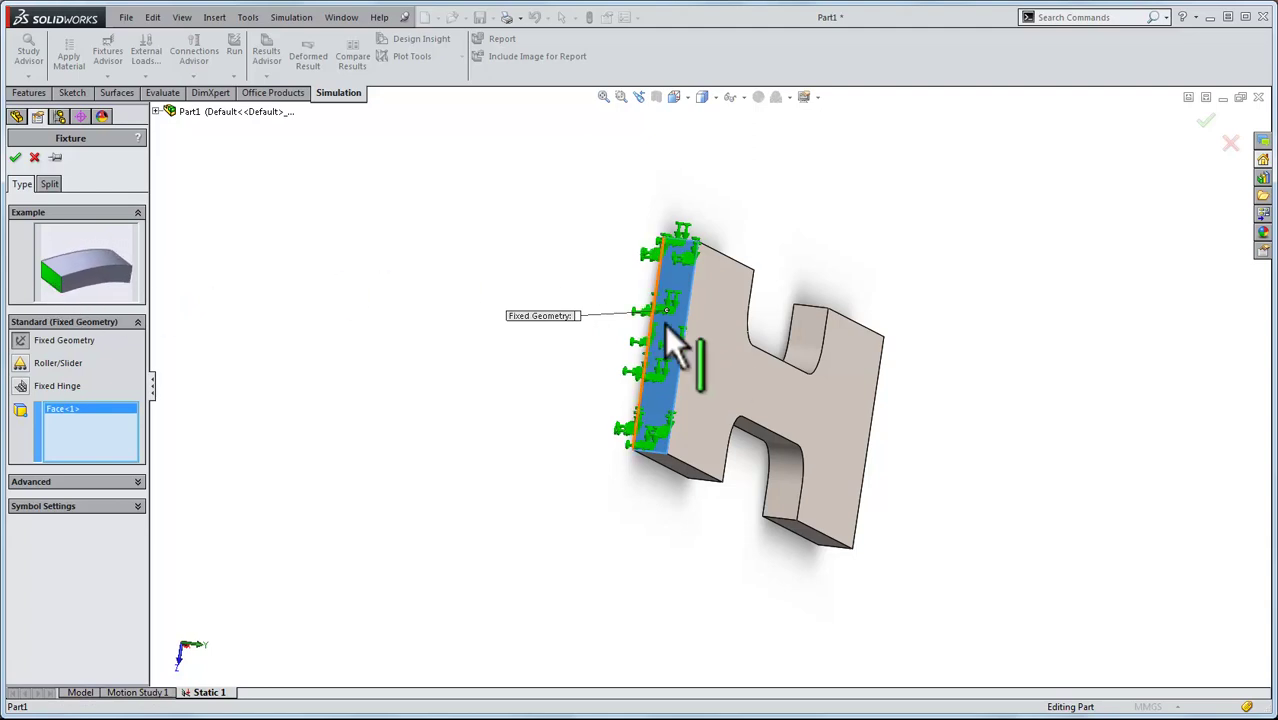
scroll(681, 331, down, 5)
scroll(681, 331, down, 2)
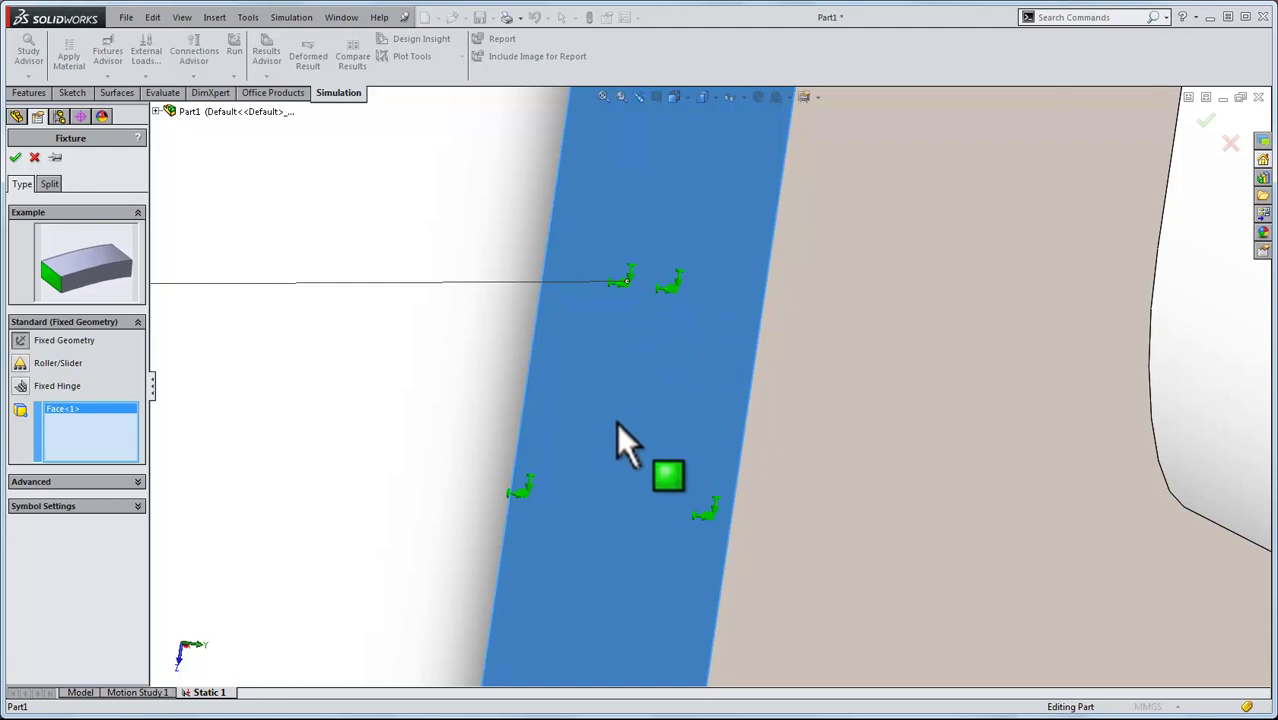
click(15, 157)
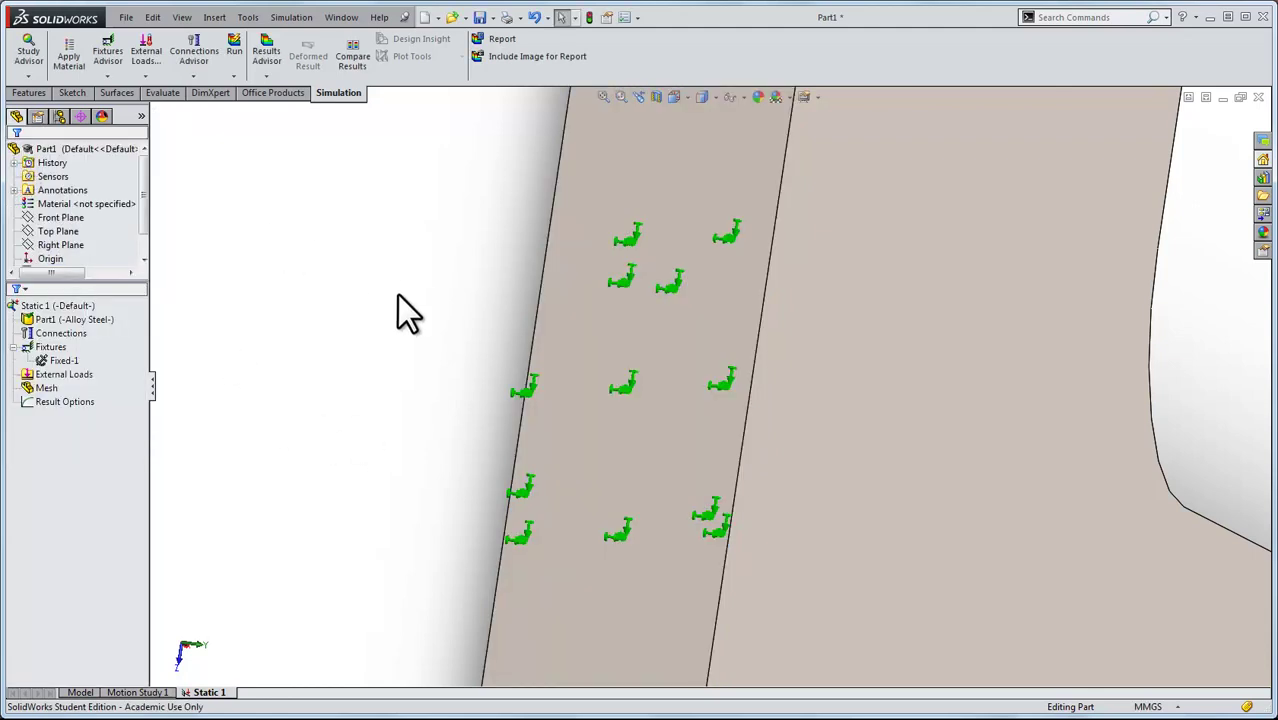
Step: Add a force on the opposite end face, reversed to pull outward
key(ctrl+7)
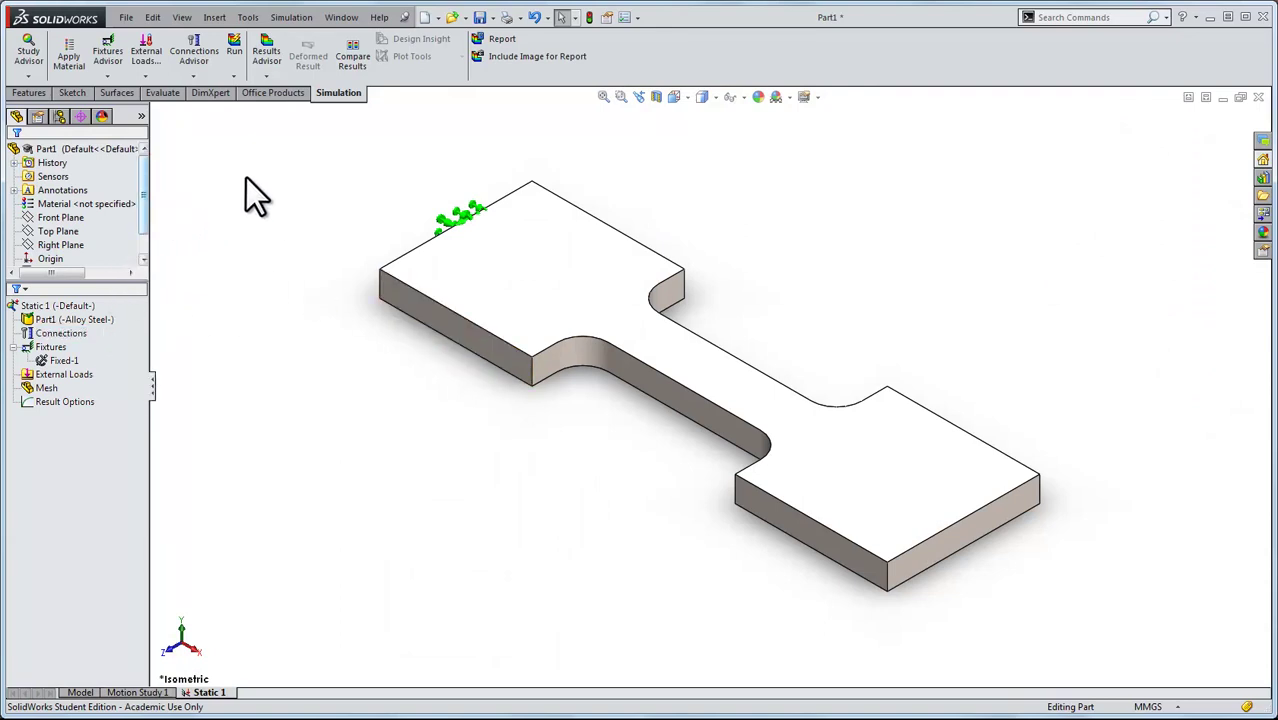
click(147, 76)
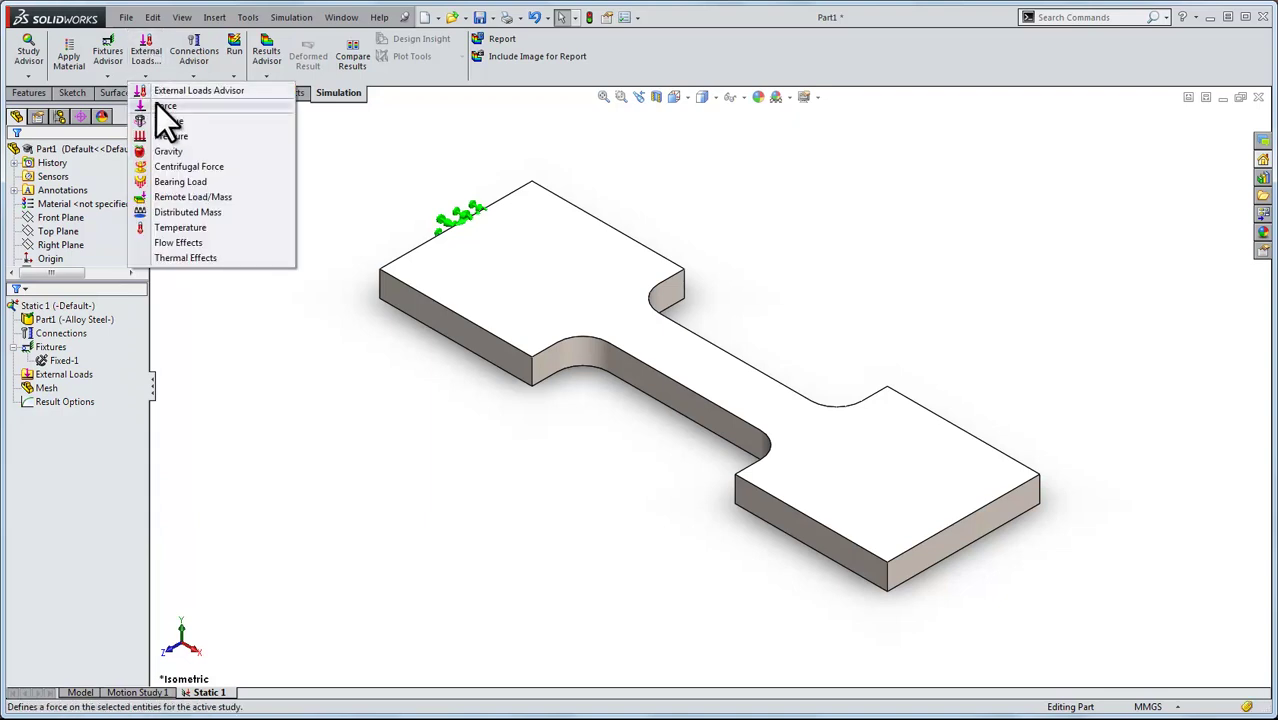
click(160, 106)
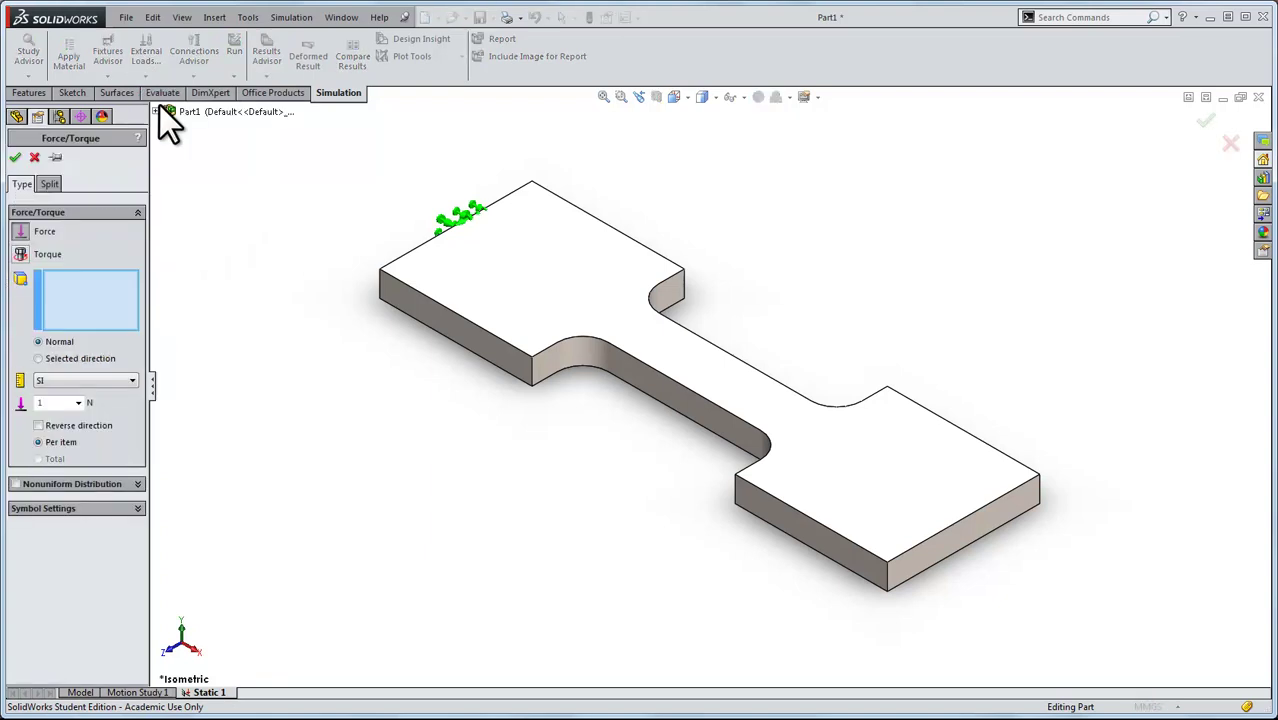
click(945, 543)
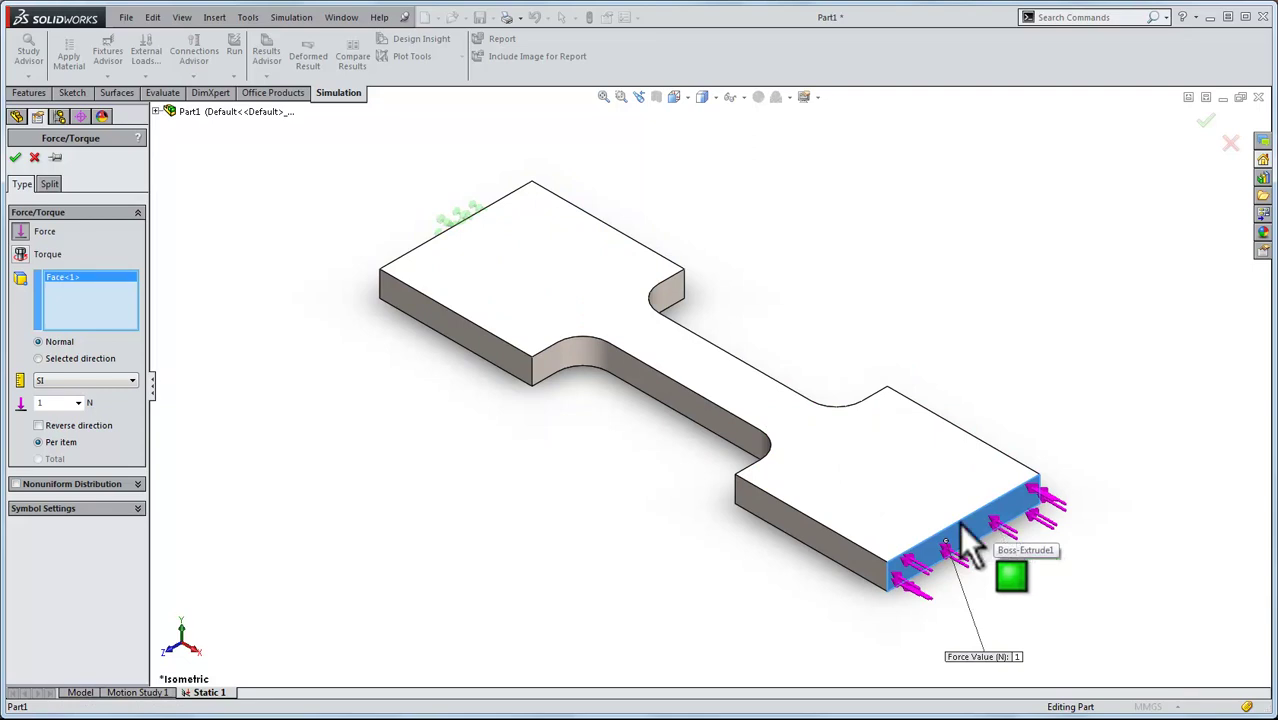
click(39, 425)
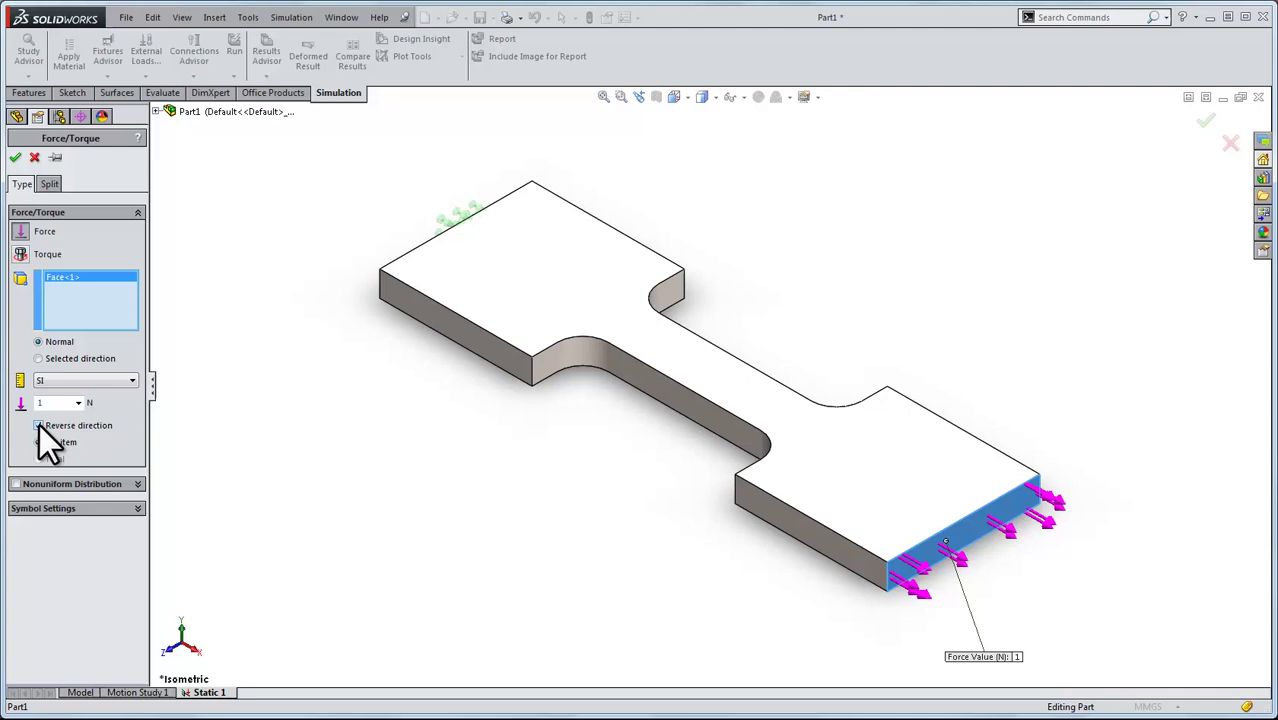
Step: Enter the force as 1000 lbf in English (IPS) units, then switch back to SI (4448.221 N)
click(78, 381)
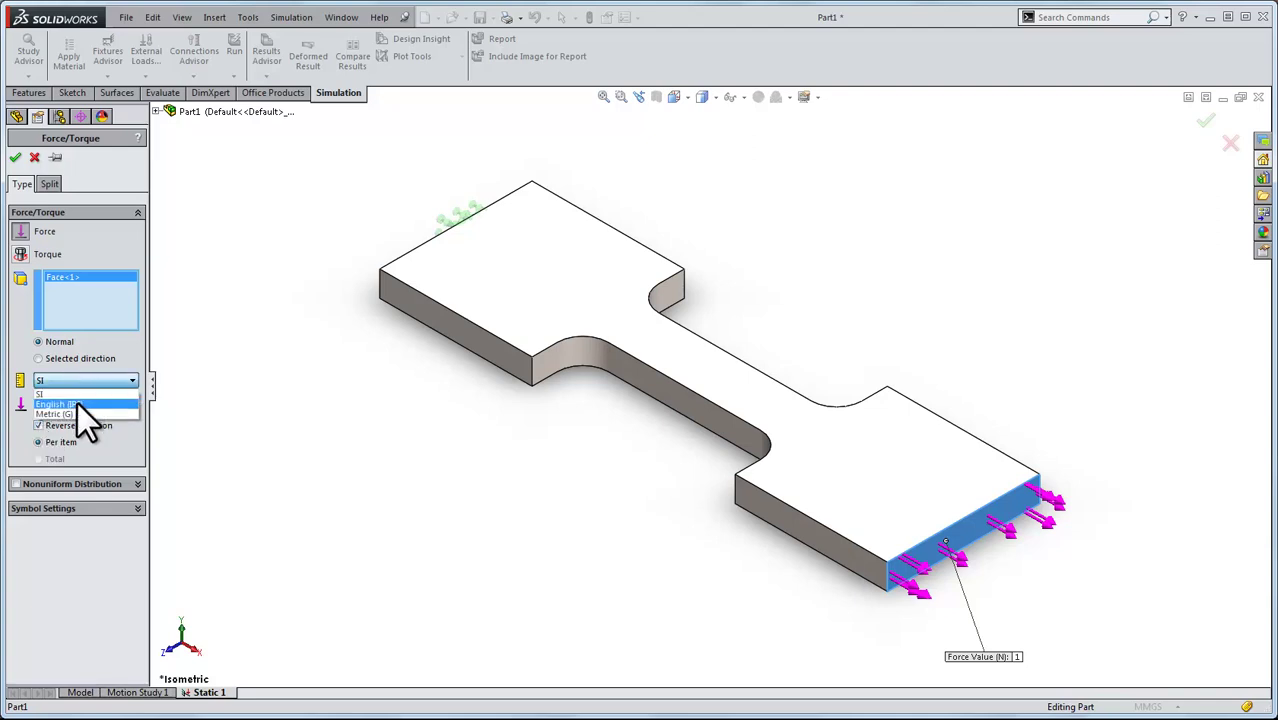
click(77, 403)
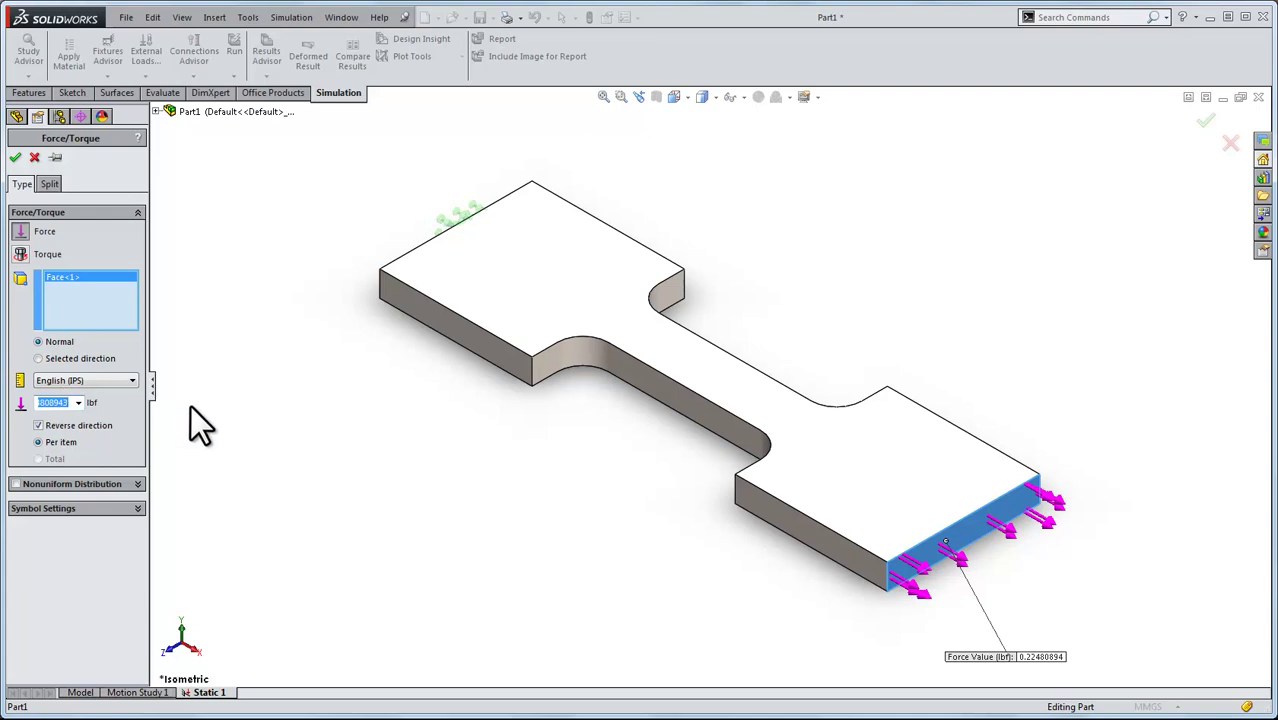
text(1000)
click(118, 381)
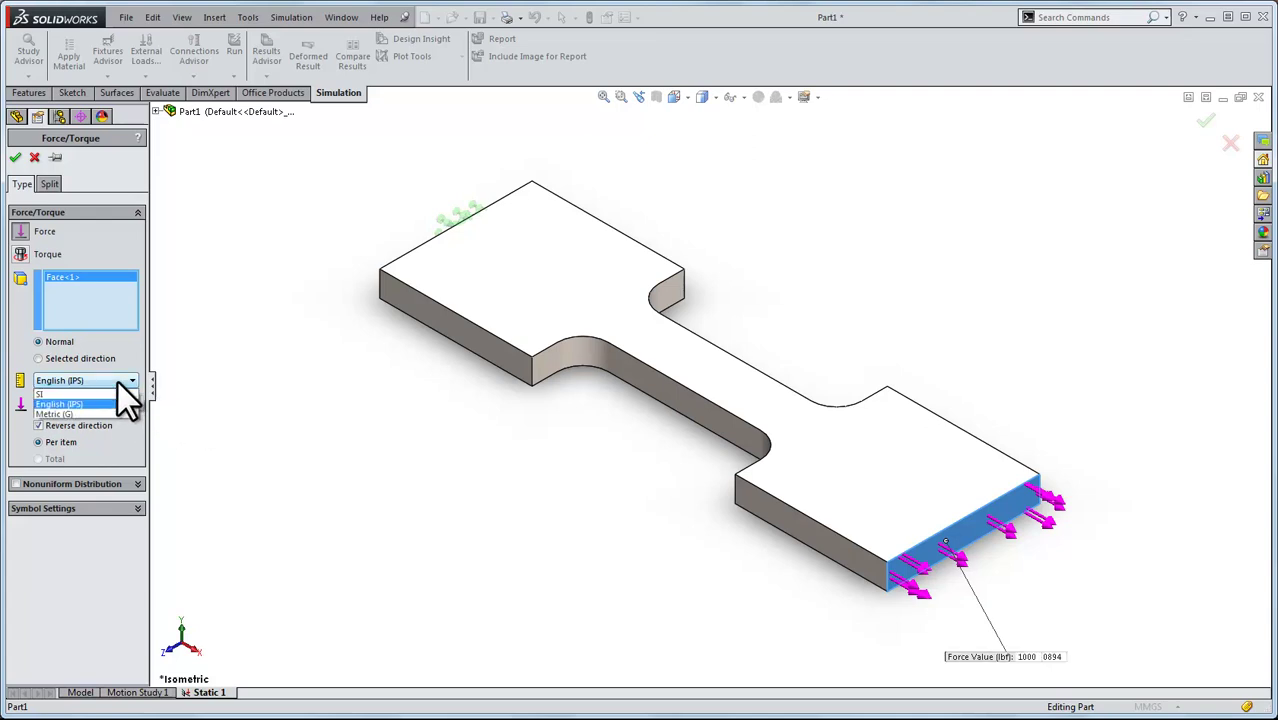
click(111, 394)
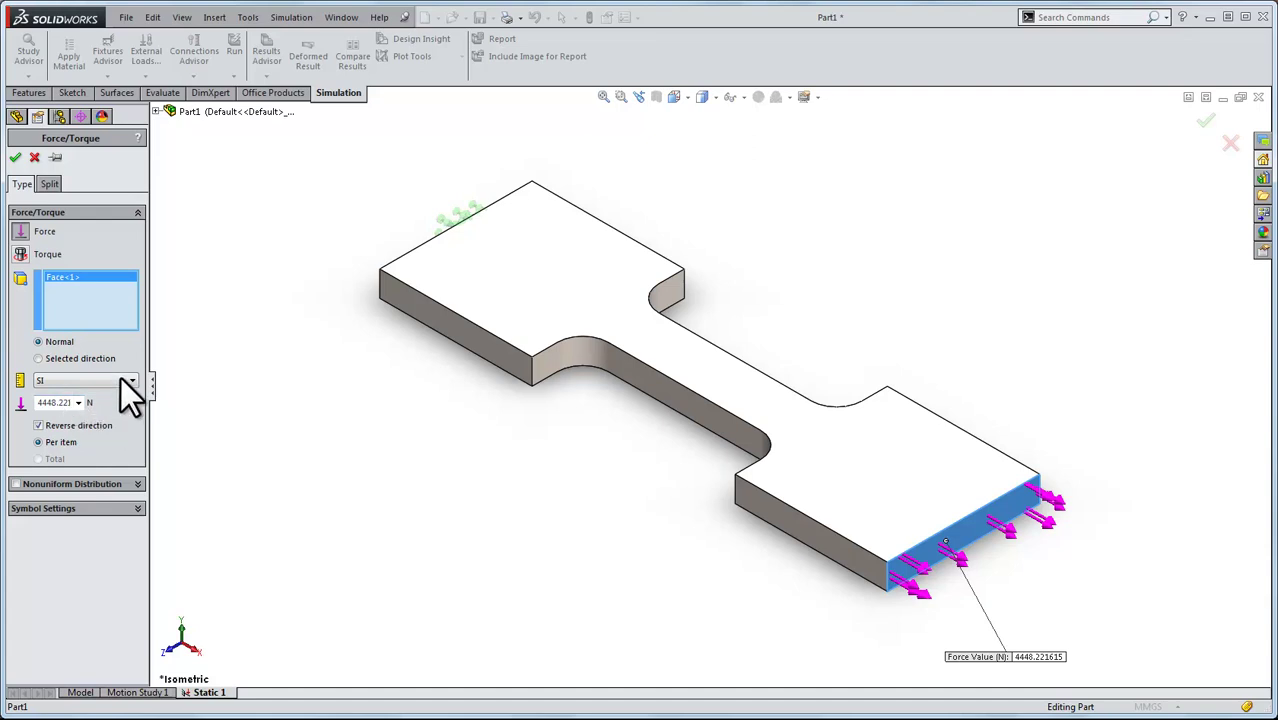
Step: Confirm the 1000 lbf force, then mesh the part with the density slider set to Fine
click(17, 158)
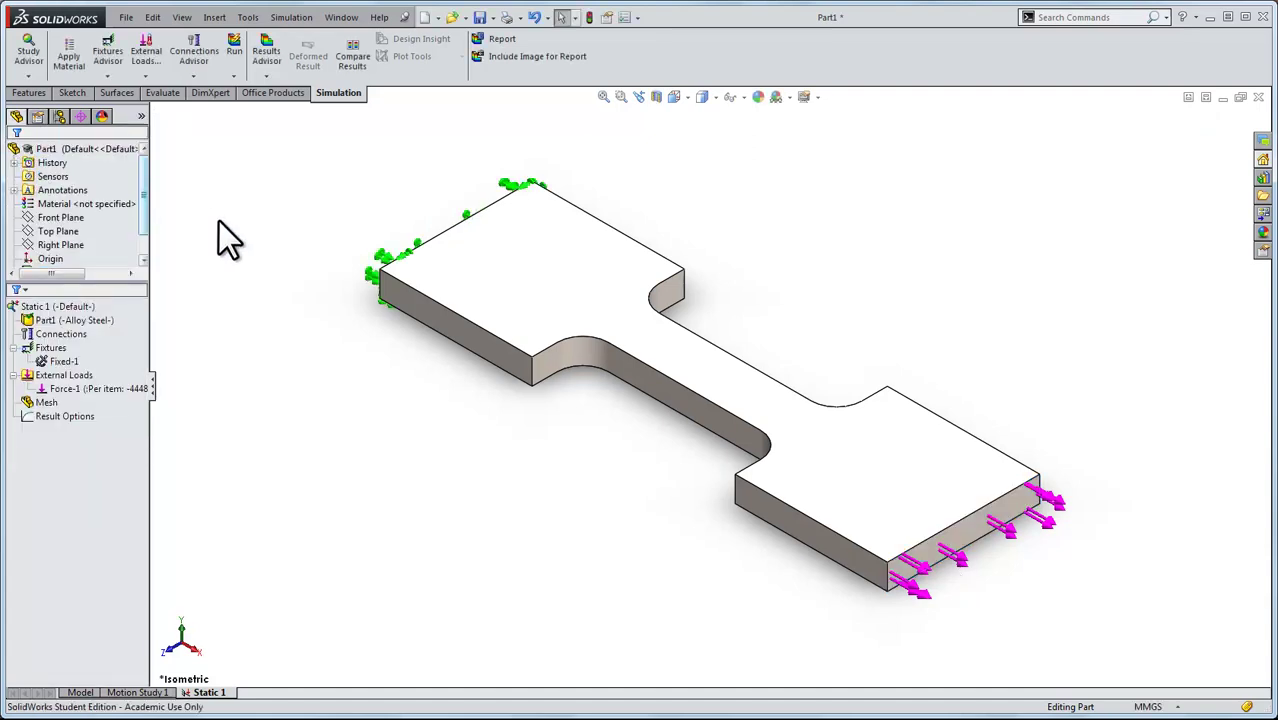
click(238, 77)
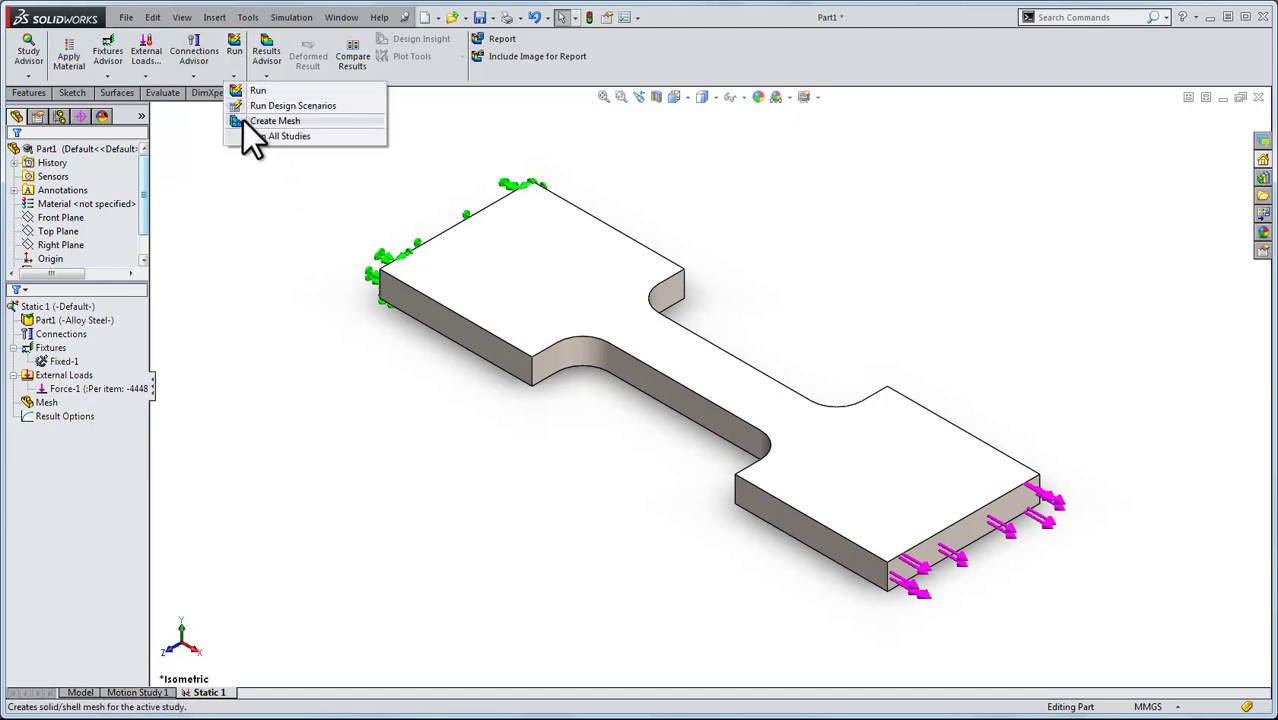
click(268, 121)
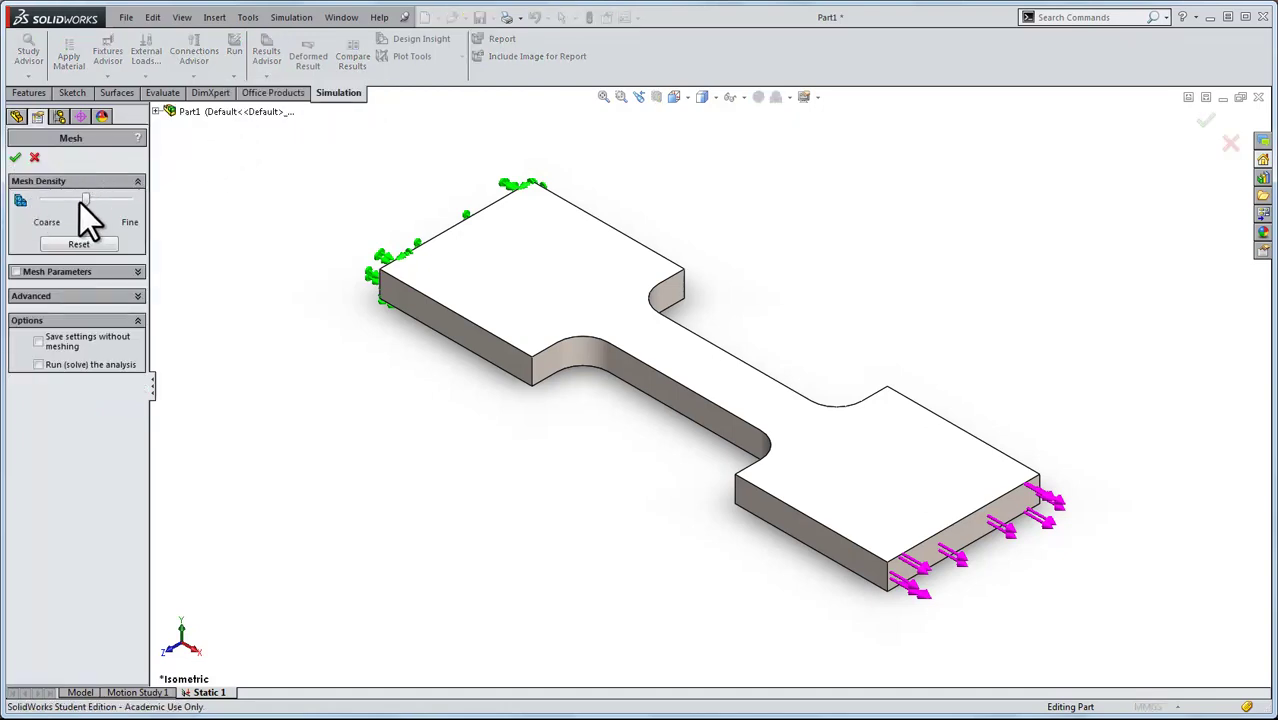
drag(88, 200, 138, 199)
click(16, 159)
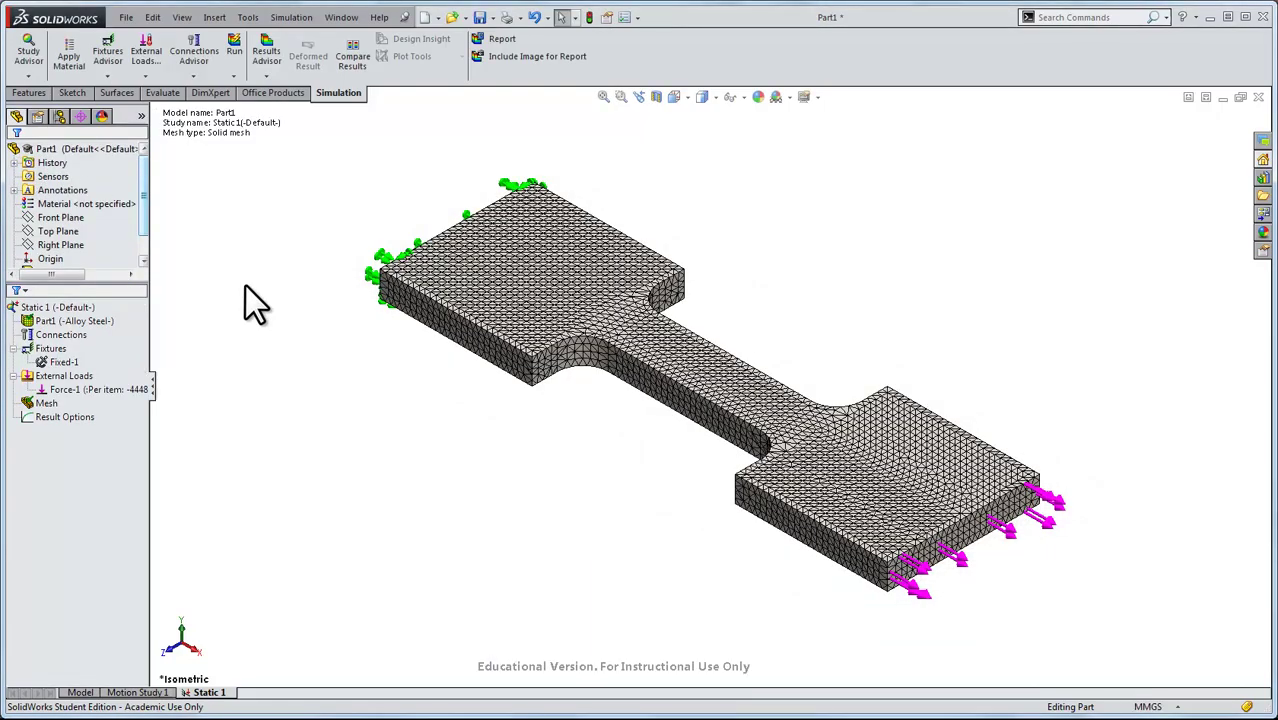
Step: Zoom, pan and orbit to inspect the mesh at the shoulder fillets, then return to isometric
scroll(577, 305, down, 5)
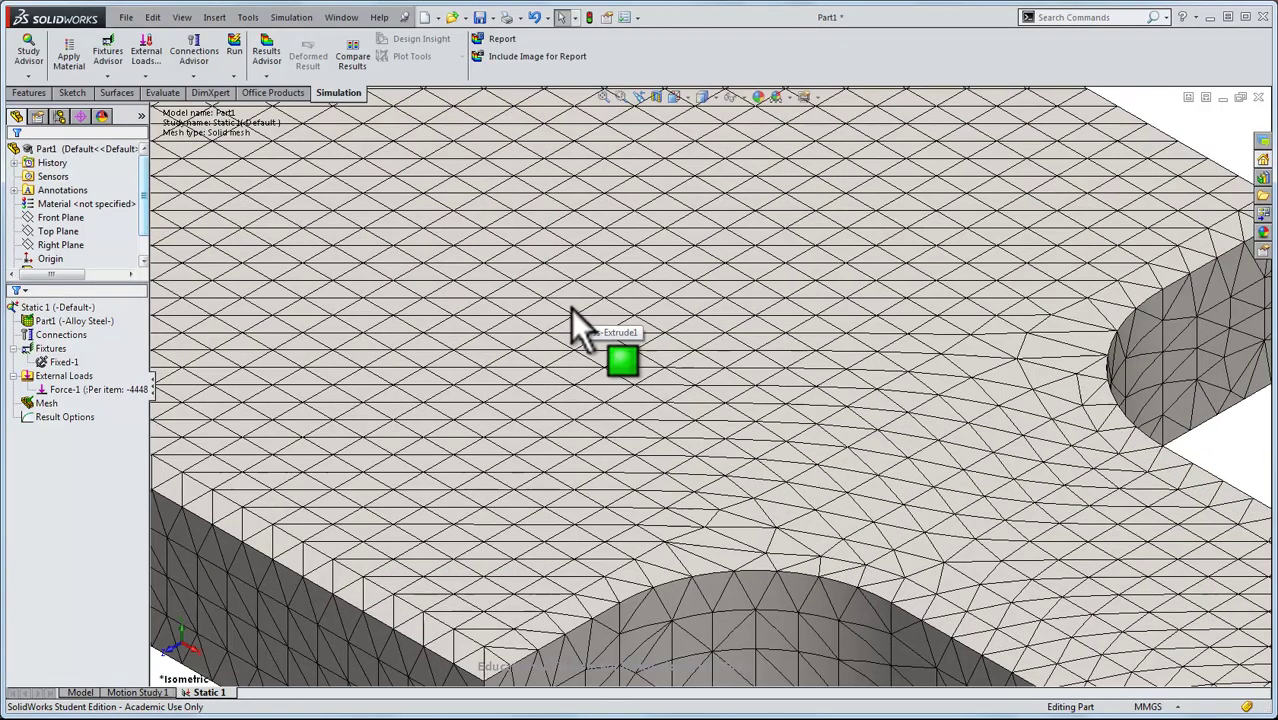
scroll(573, 300, down, 2)
scroll(585, 298, up, 2)
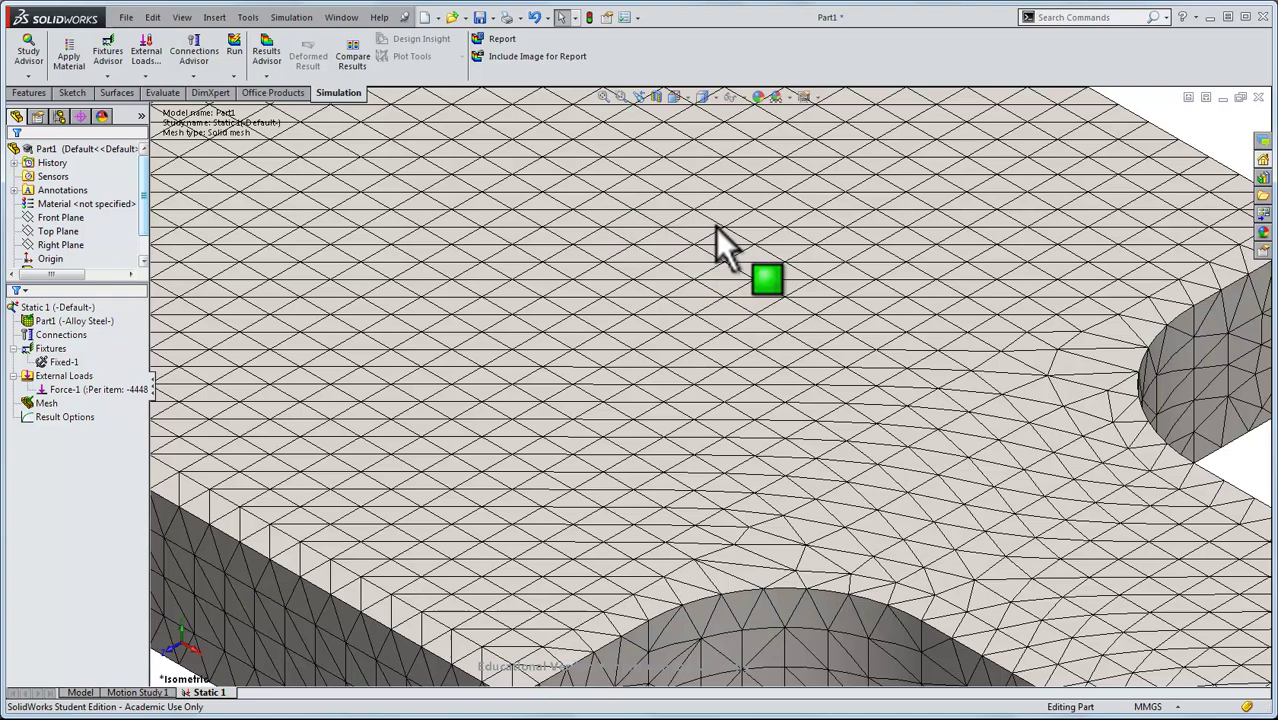
scroll(639, 456, up, 5)
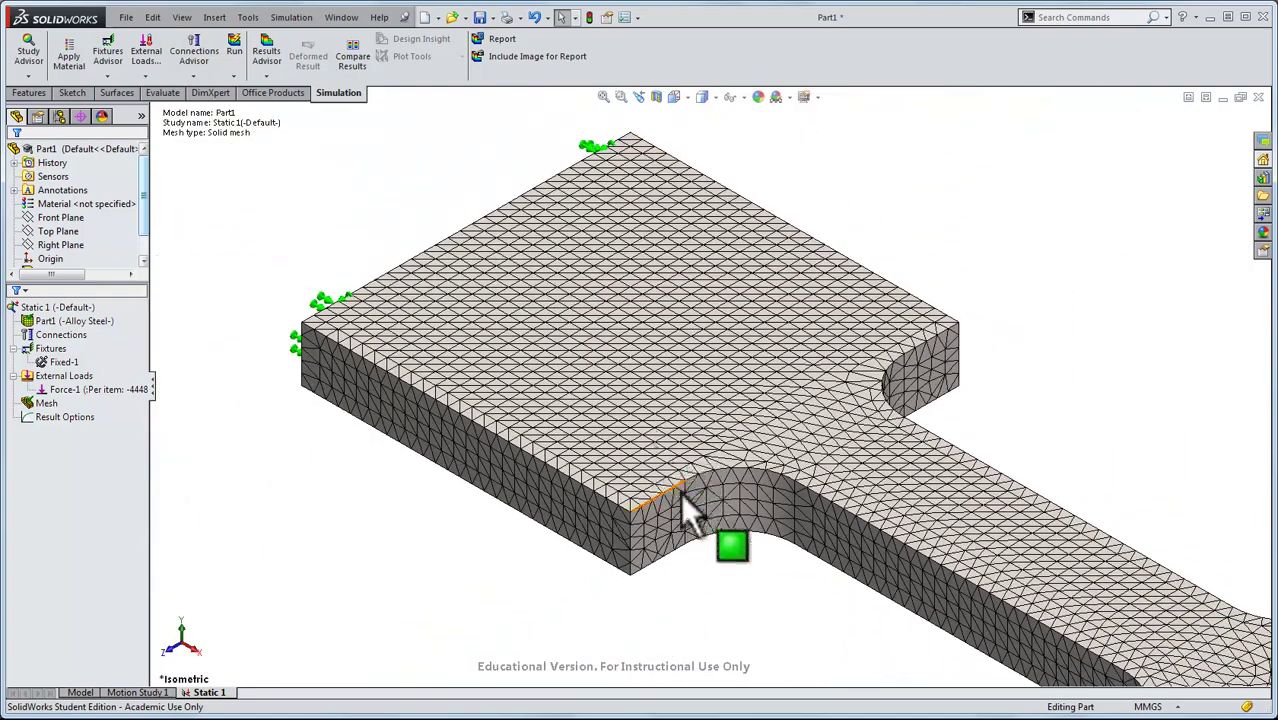
ctrl+middle_drag(710, 548, 752, 412)
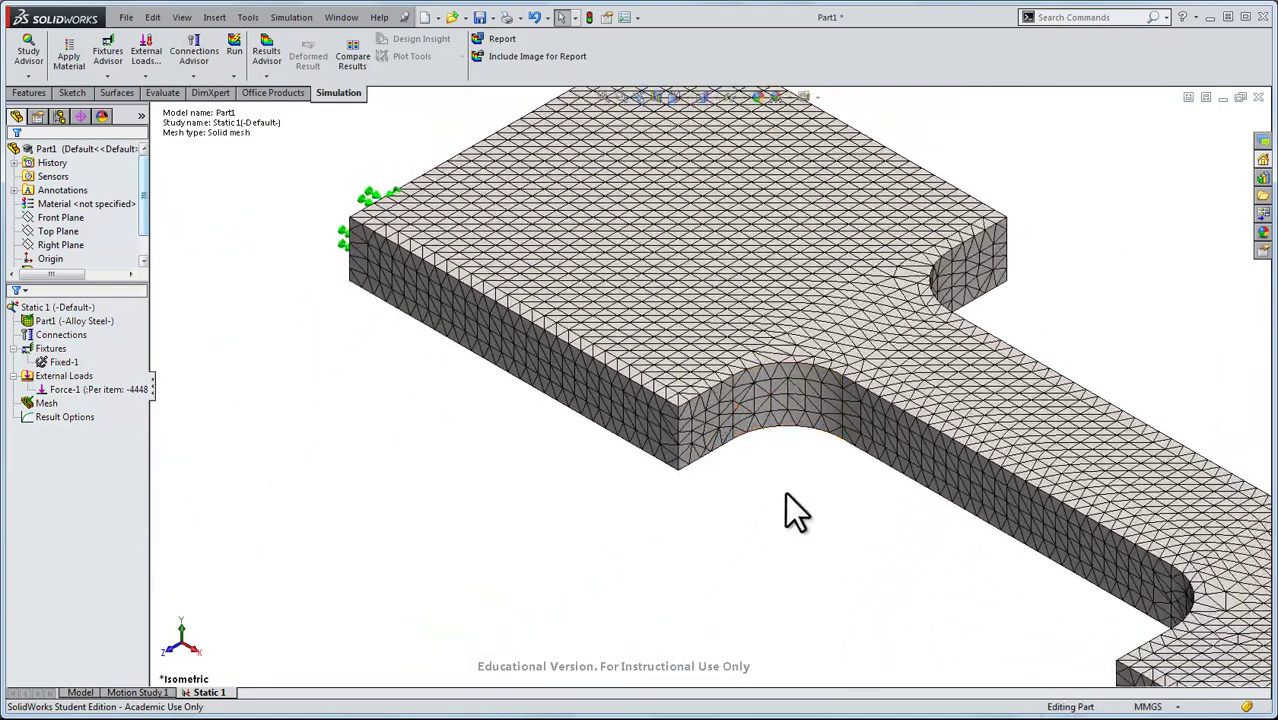
middle_drag(785, 492, 785, 410)
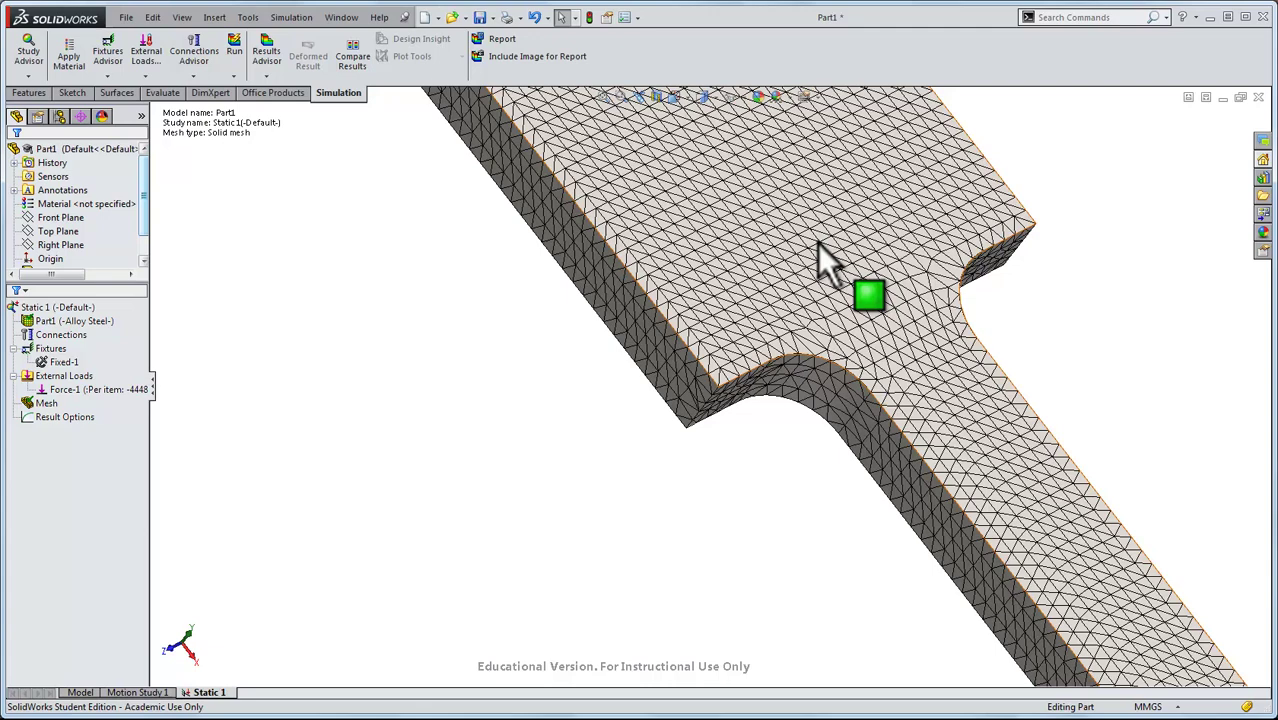
key(ctrl+7)
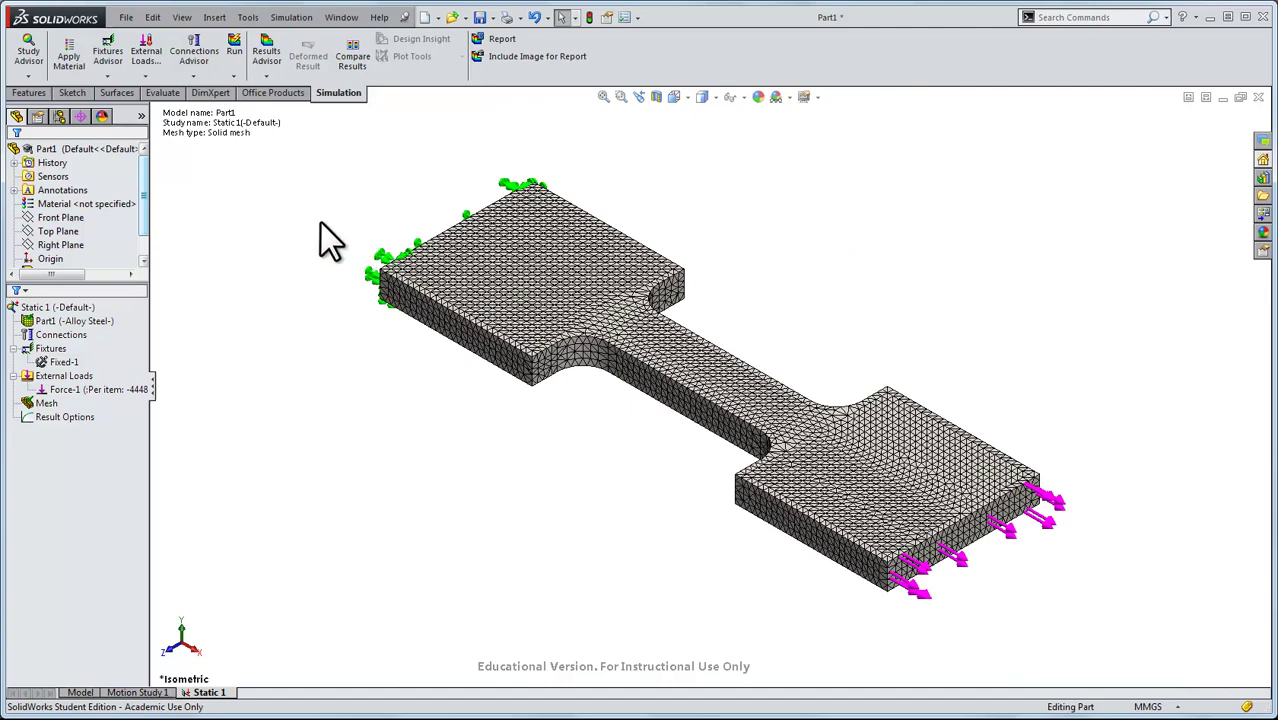
Step: Run Static 1, then view the displacement and equivalent strain plots (peak strain 5.112e-004)
click(236, 47)
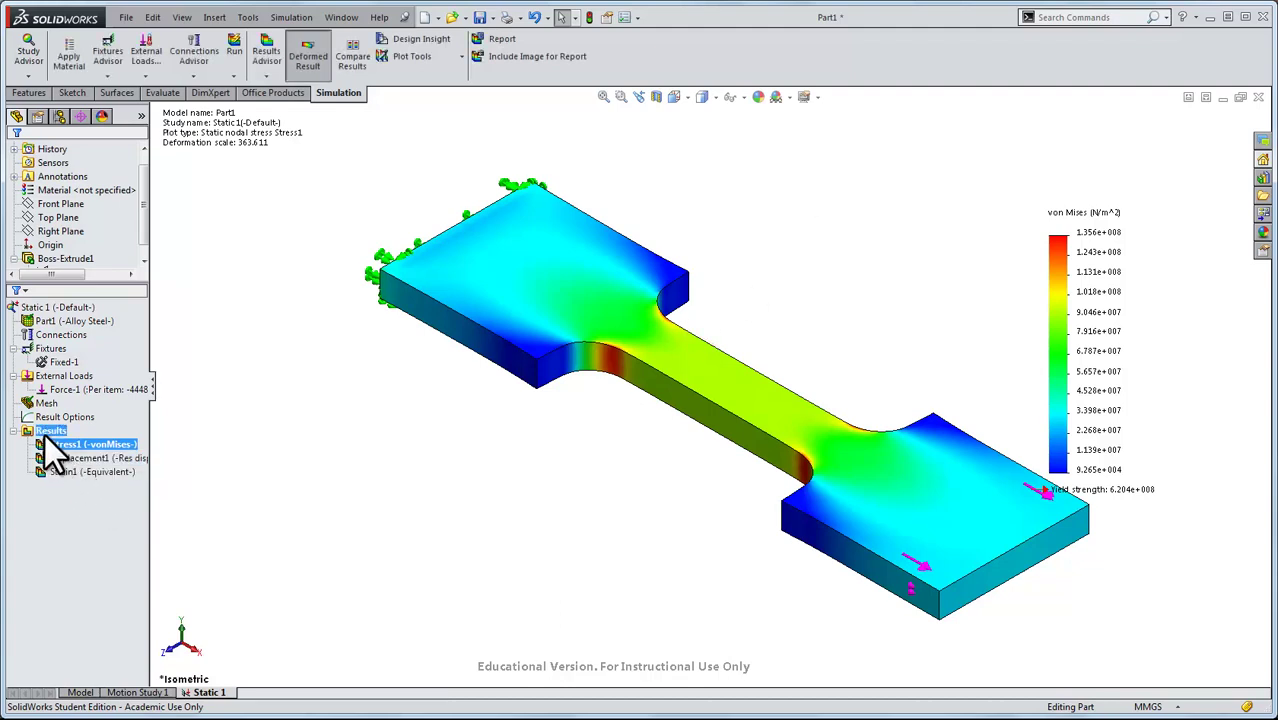
ctrl+click(90, 471)
click(113, 459)
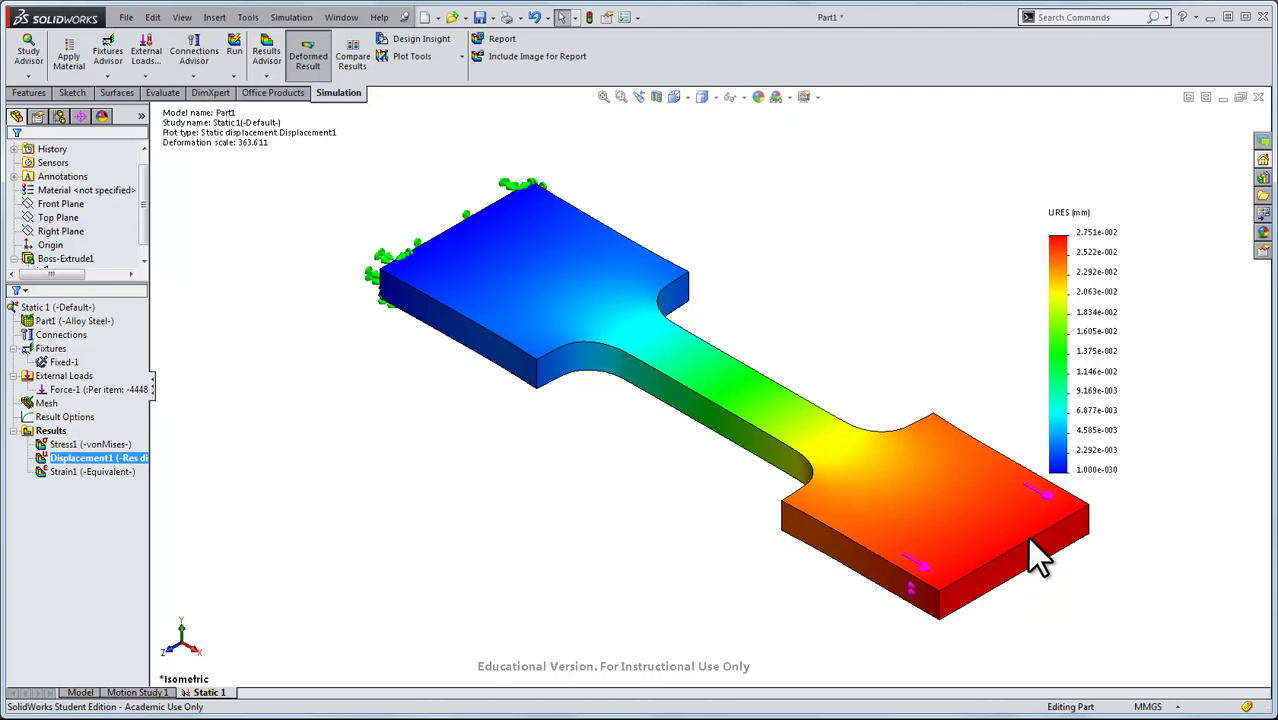
middle_drag(513, 572, 585, 593)
double_click(96, 472)
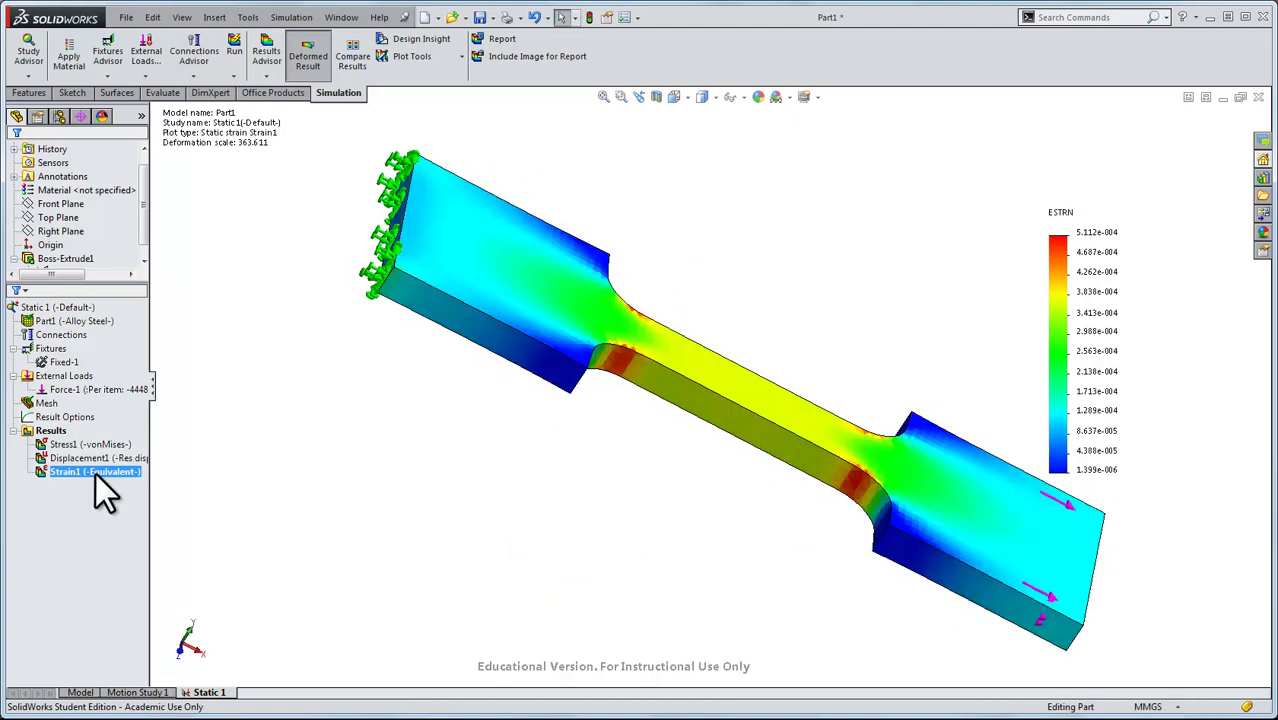
middle_drag(640, 459, 639, 471)
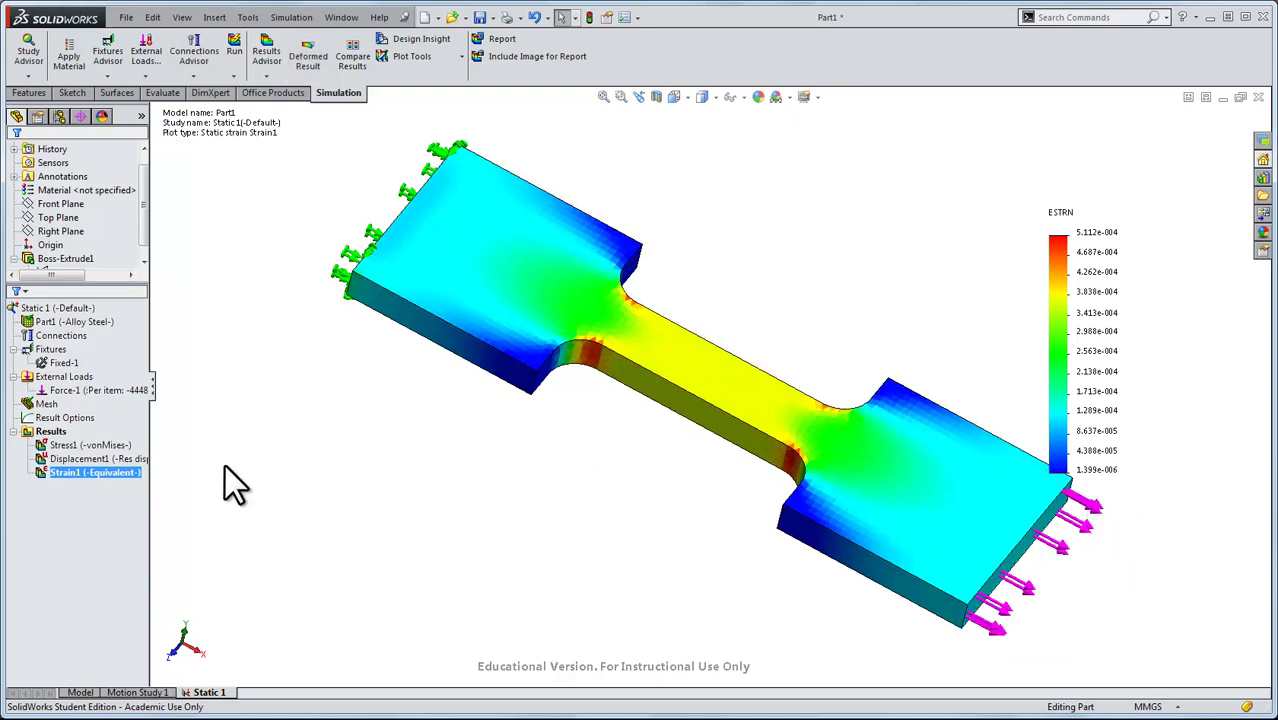
Step: Animate the Stress1 von Mises result with the speed slider at 85, then stop the animation
click(70, 445)
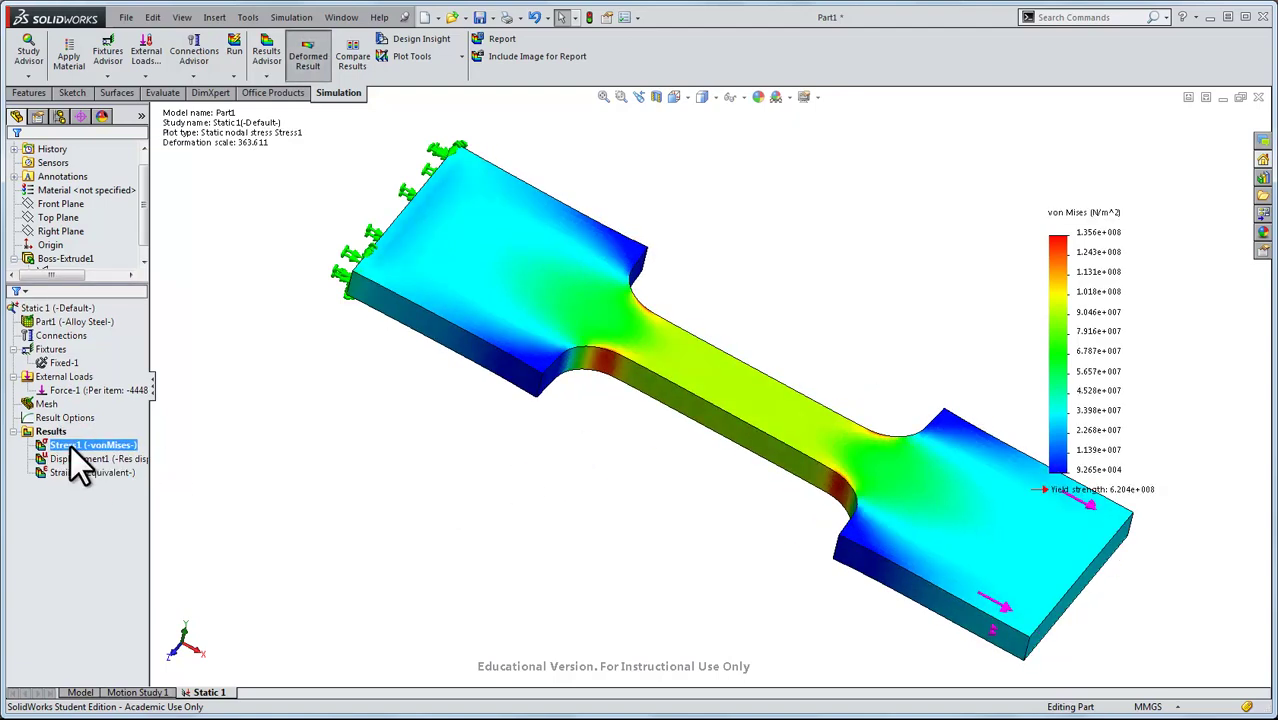
right_click(64, 444)
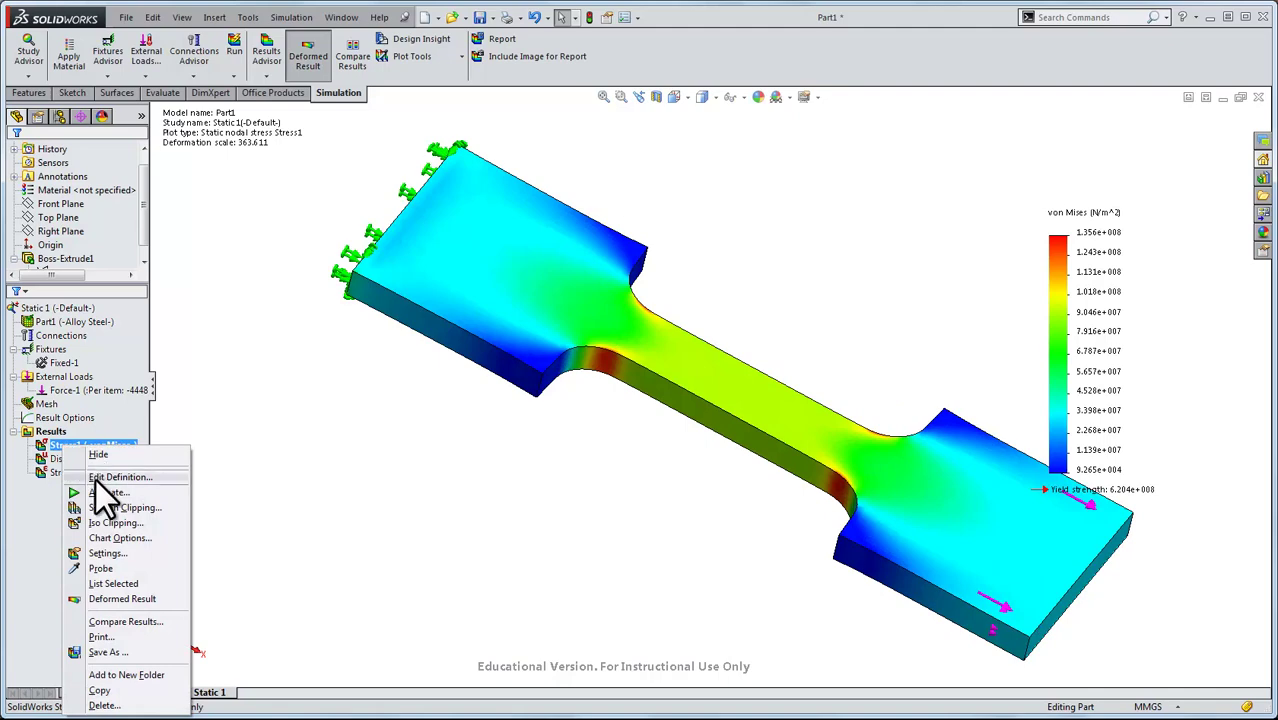
click(104, 493)
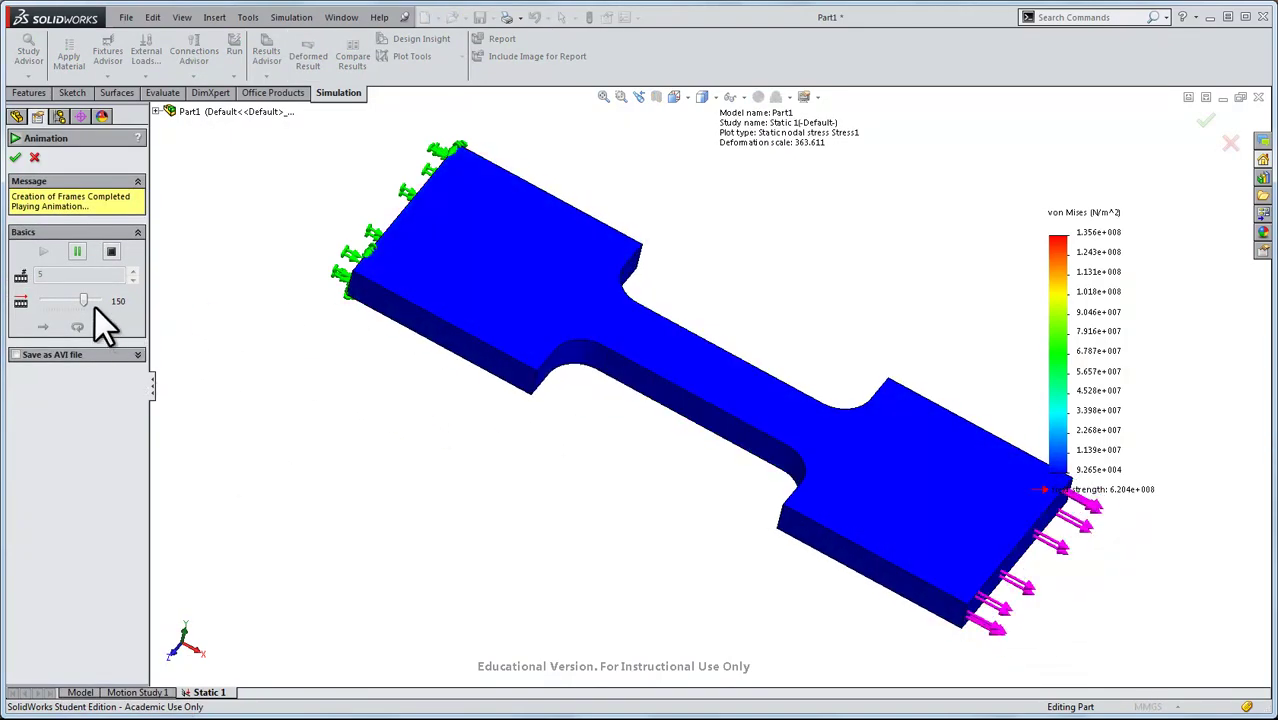
drag(83, 300, 37, 301)
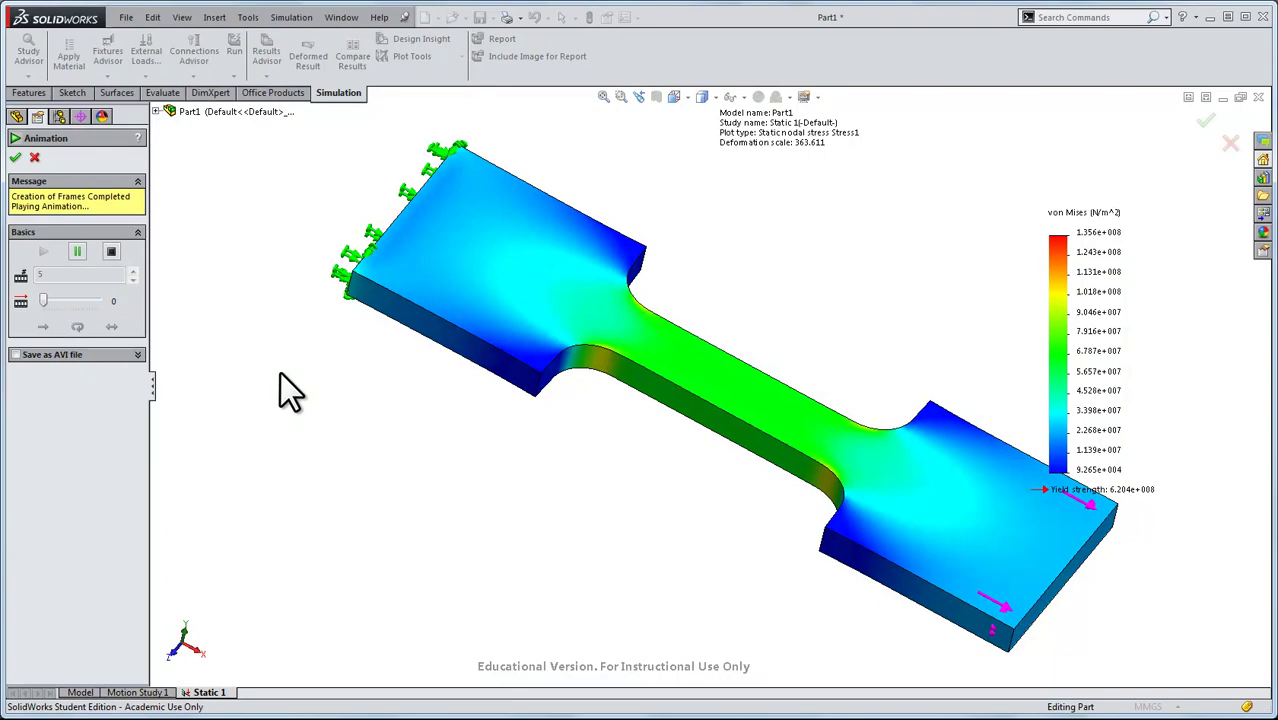
key(Escape)
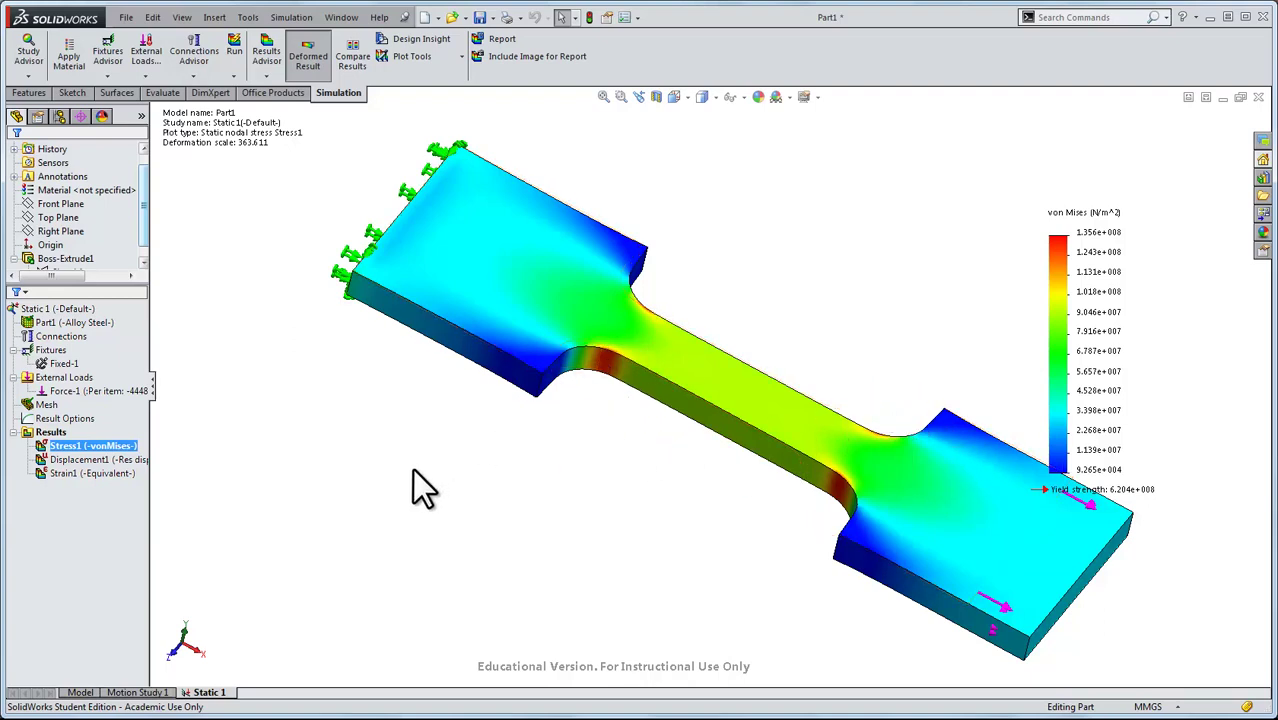
Step: Change the Stress1 plot's deformed shape to True scale (scale 1)
right_click(119, 444)
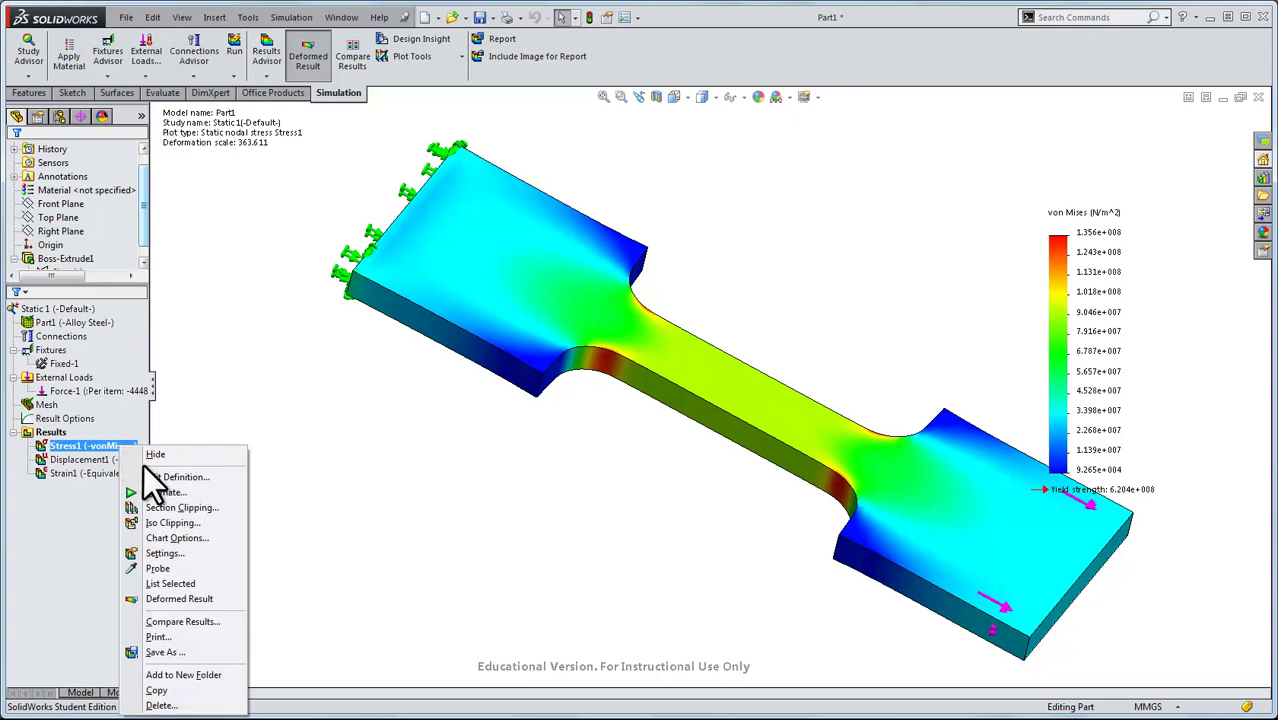
click(155, 467)
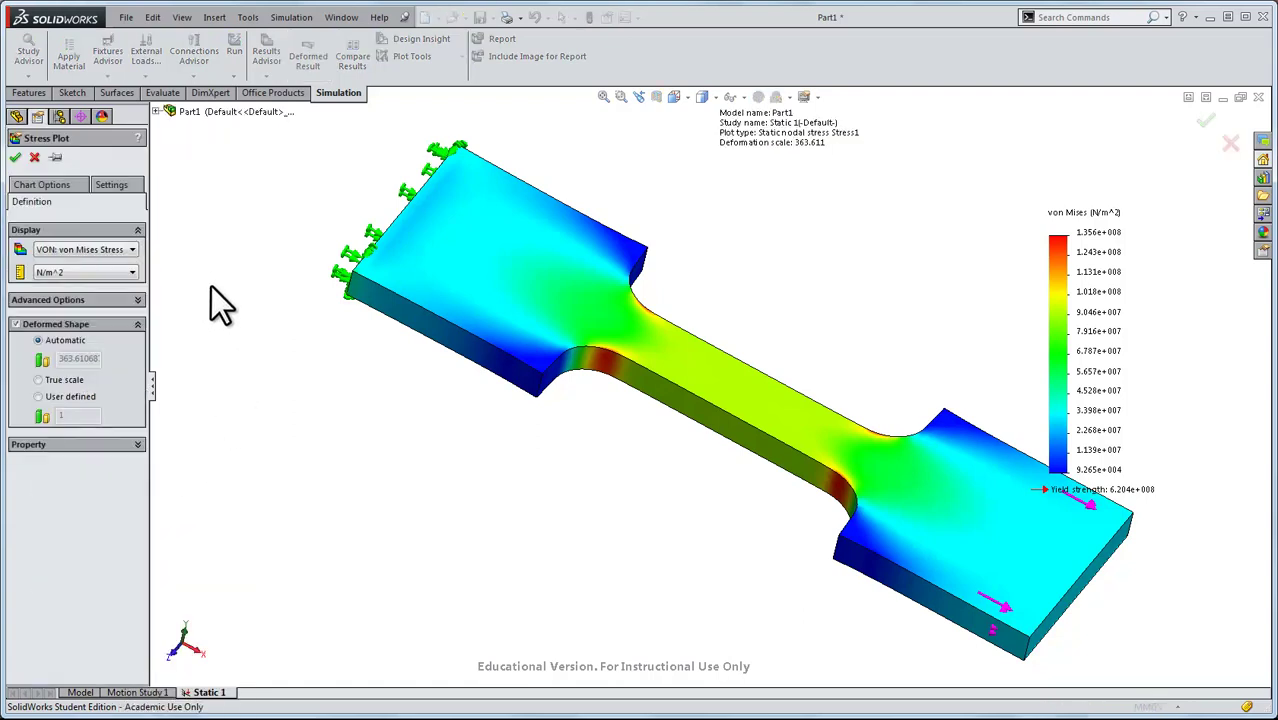
click(38, 340)
click(39, 380)
click(15, 157)
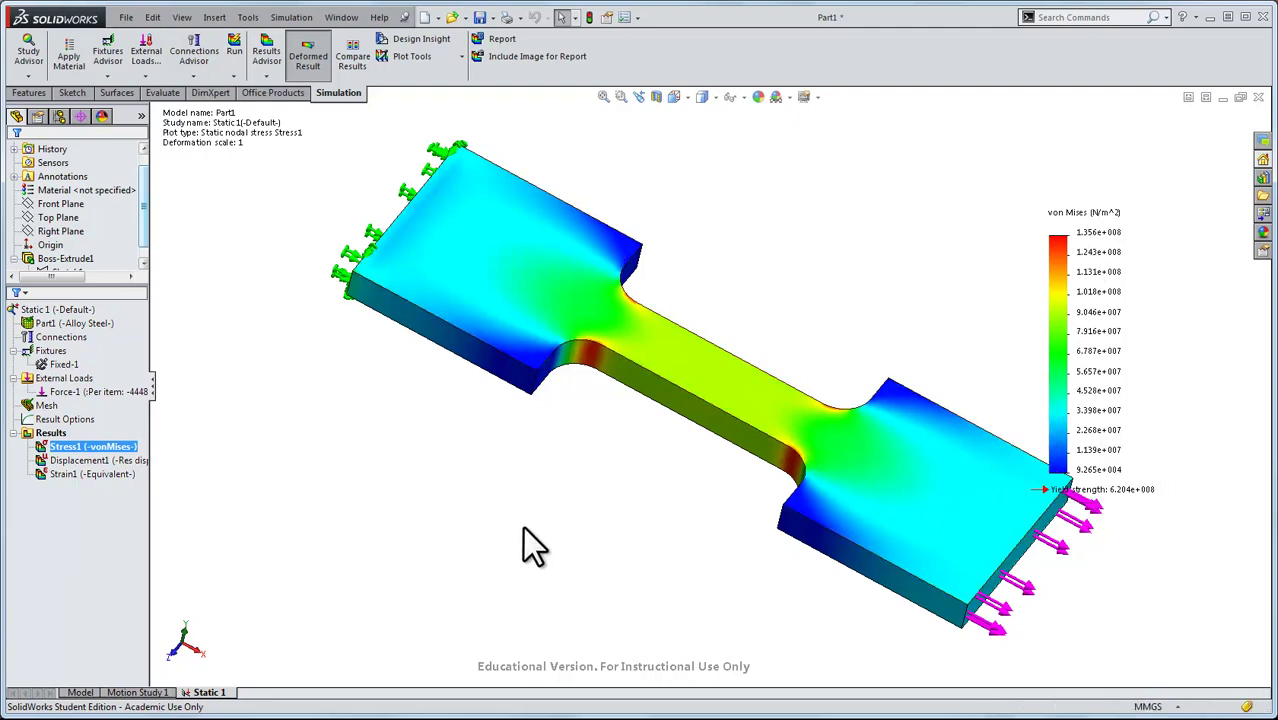
Step: Zoom and pan around the animated true-scale stress plot, then stop the animation
double_click(117, 474)
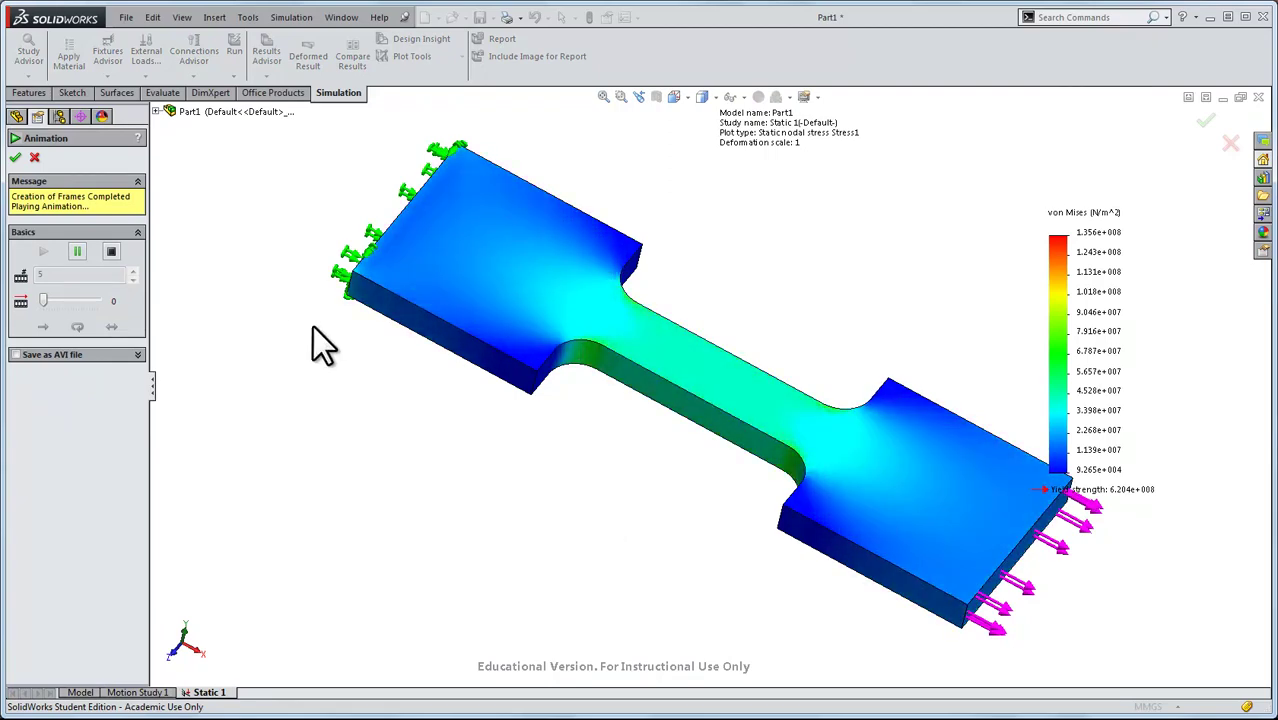
scroll(1065, 538, down, 6)
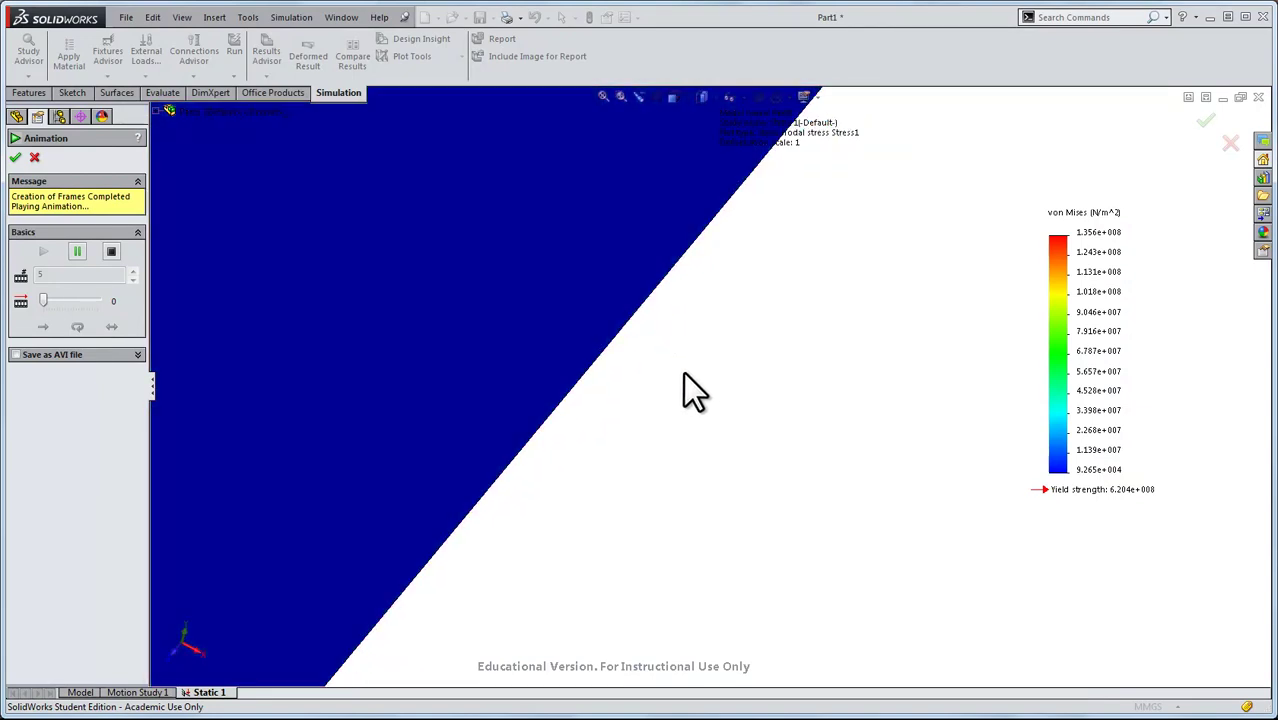
key(ctrl+1)
scroll(850, 275, up, 3)
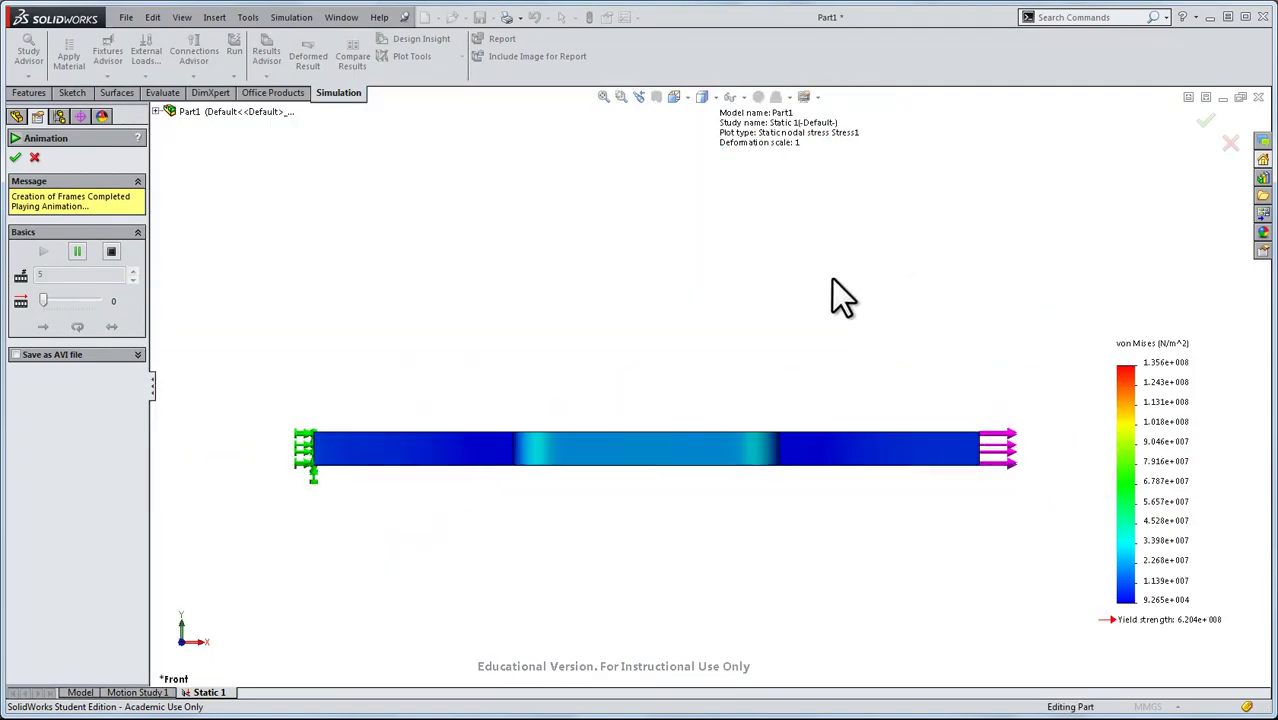
ctrl+middle_drag(983, 399, 776, 272)
scroll(778, 268, down, 3)
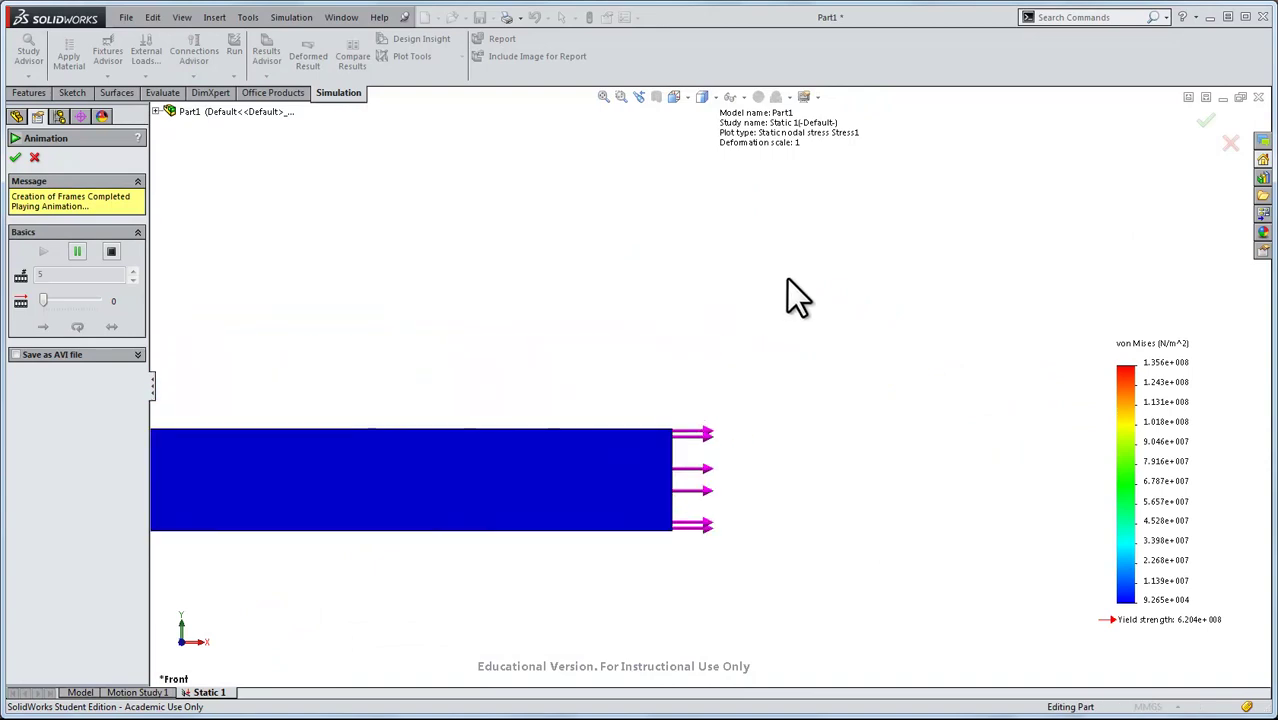
scroll(690, 492, down, 3)
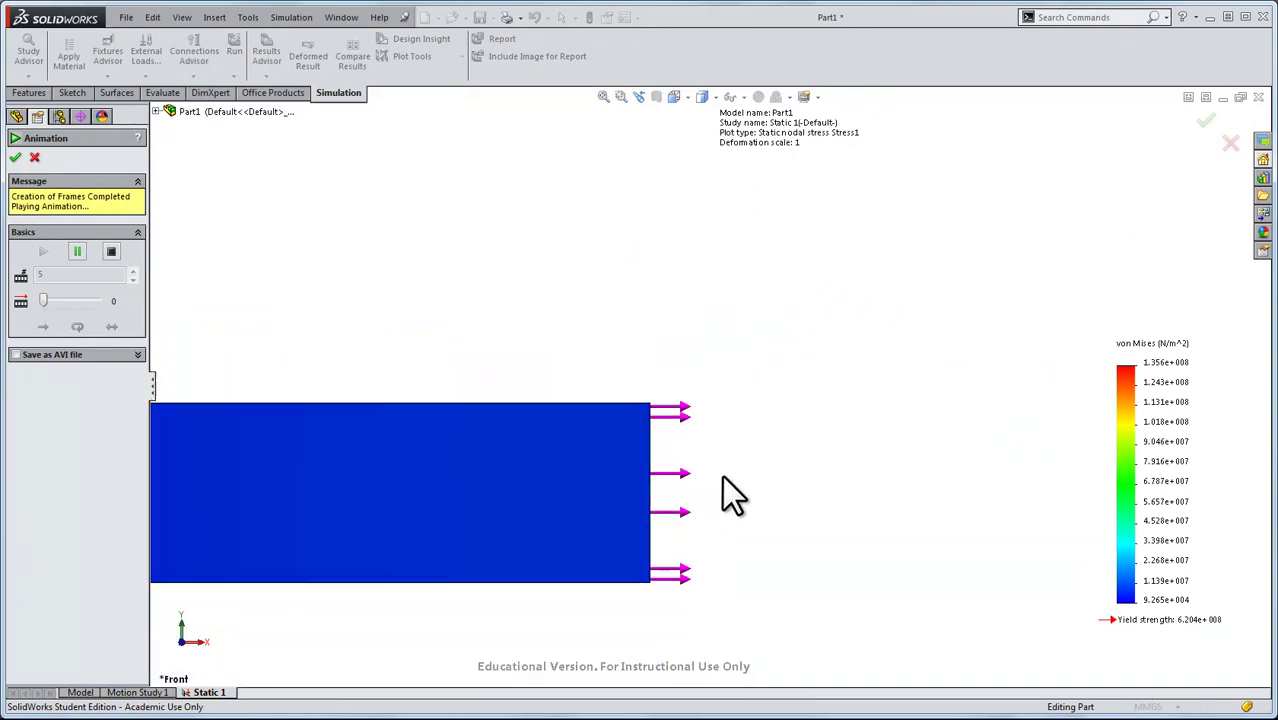
ctrl+middle_drag(725, 485, 737, 388)
scroll(681, 333, down, 5)
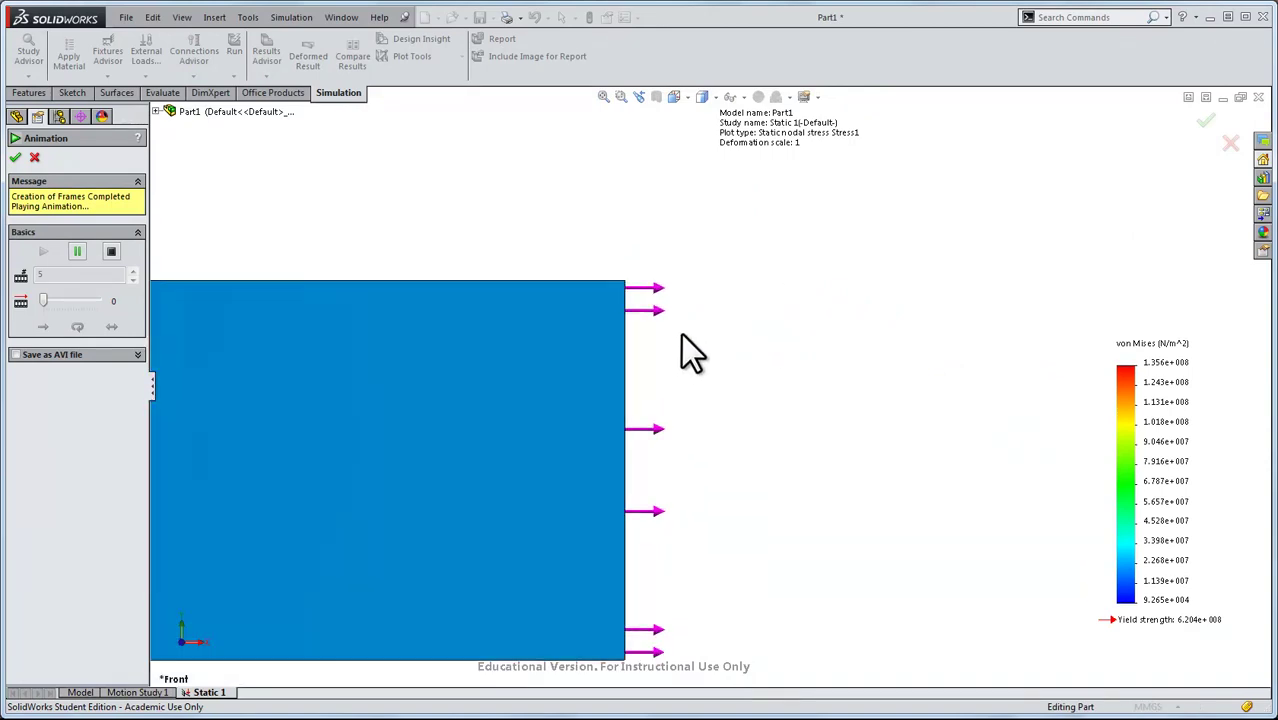
ctrl+middle_drag(688, 426, 736, 285)
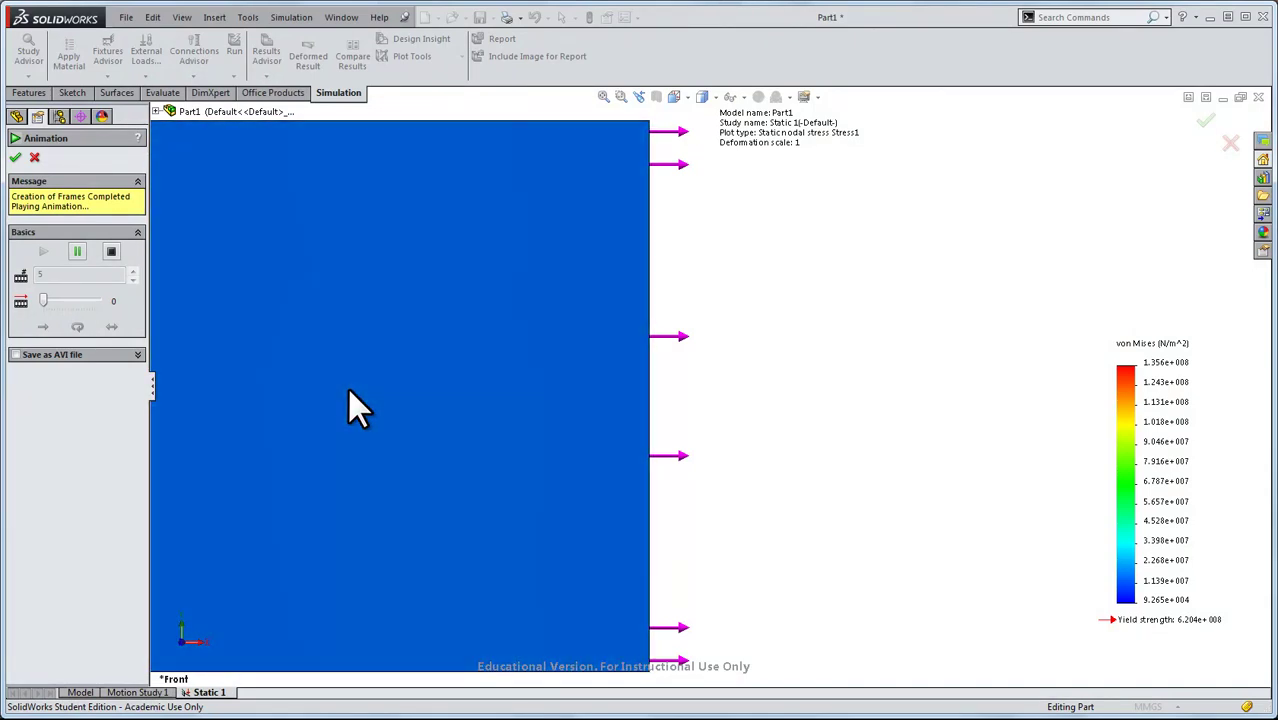
key(Escape)
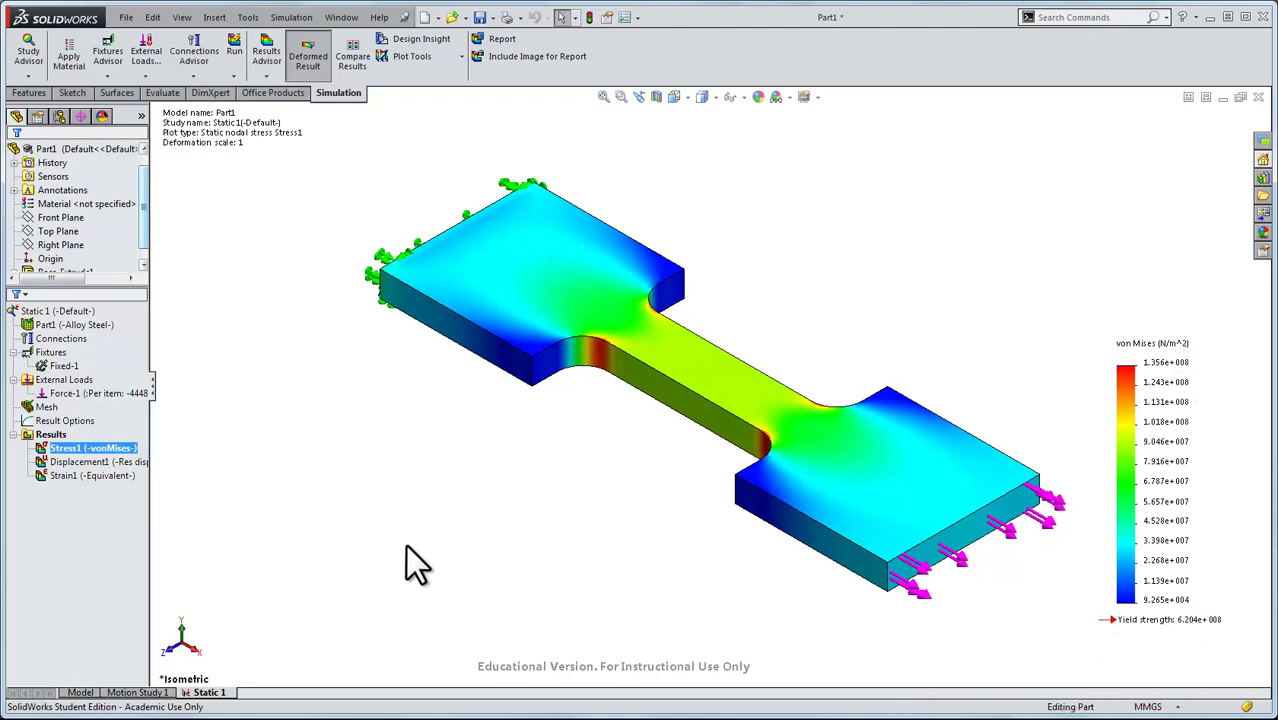
Step: Create Factor of Safety1 for all bodies with the automatic criterion, giving a minimum FOS of 4.6
right_click(95, 448)
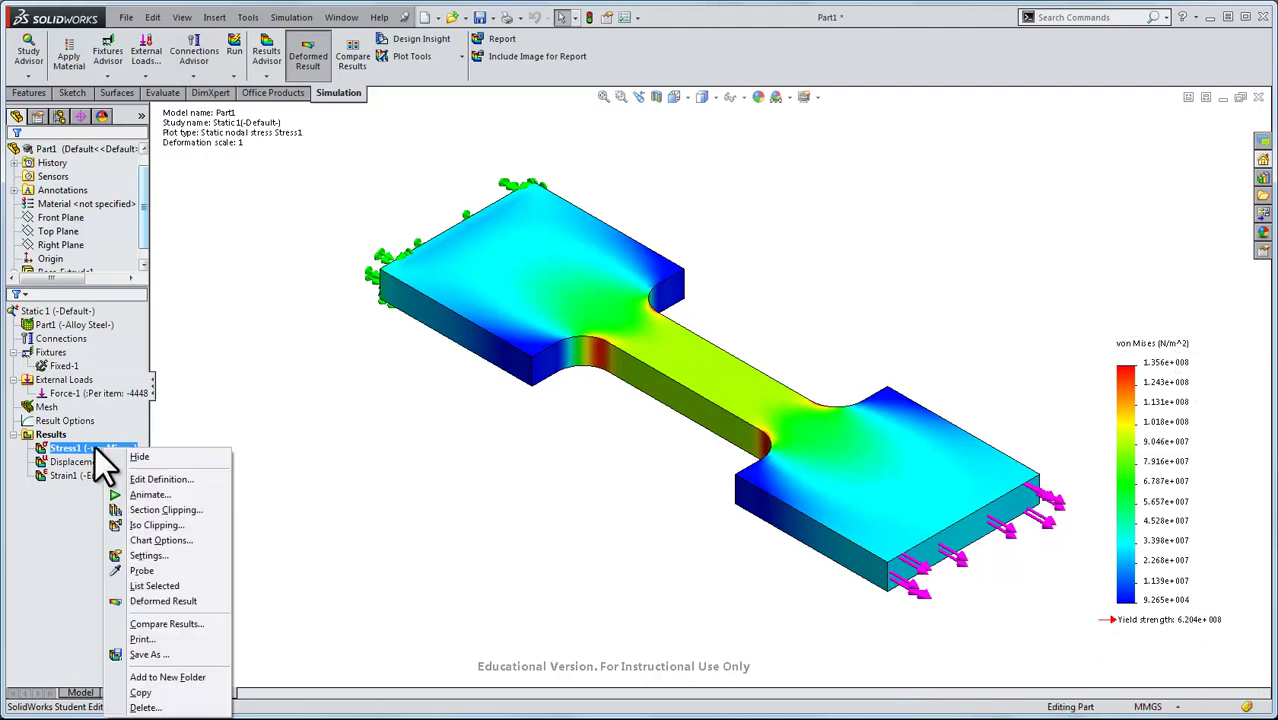
right_click(54, 437)
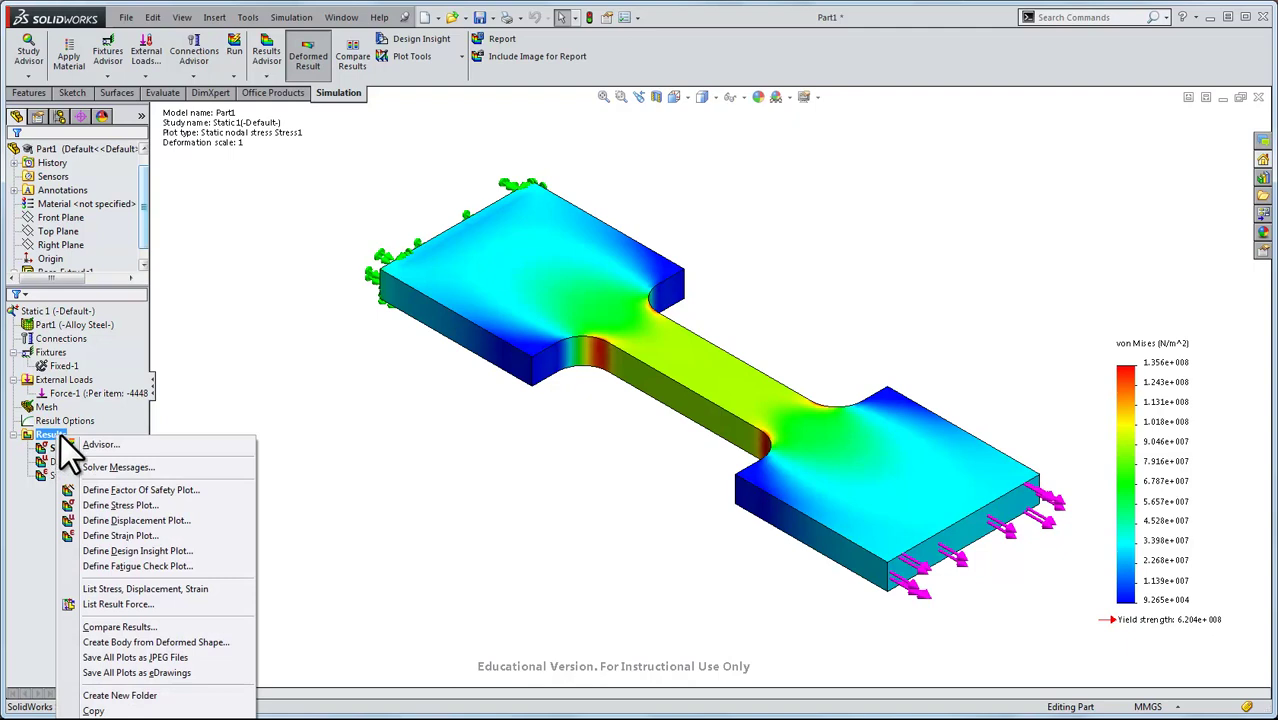
click(104, 489)
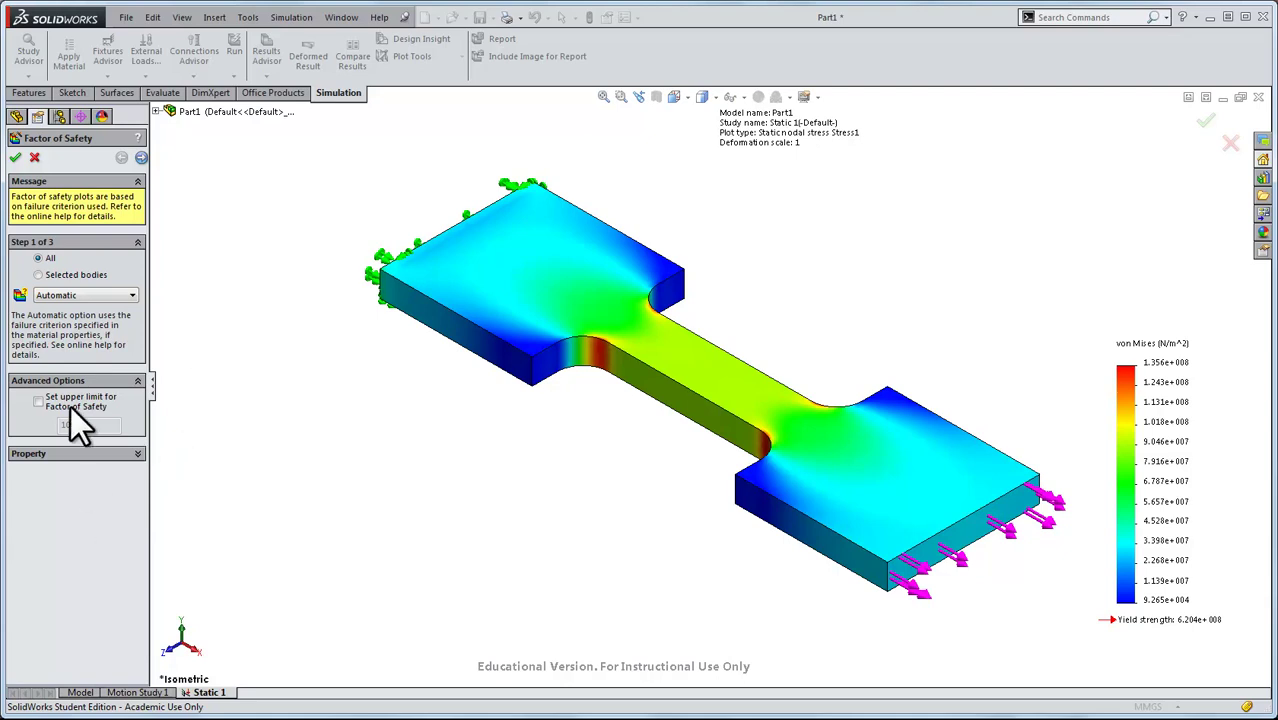
click(17, 159)
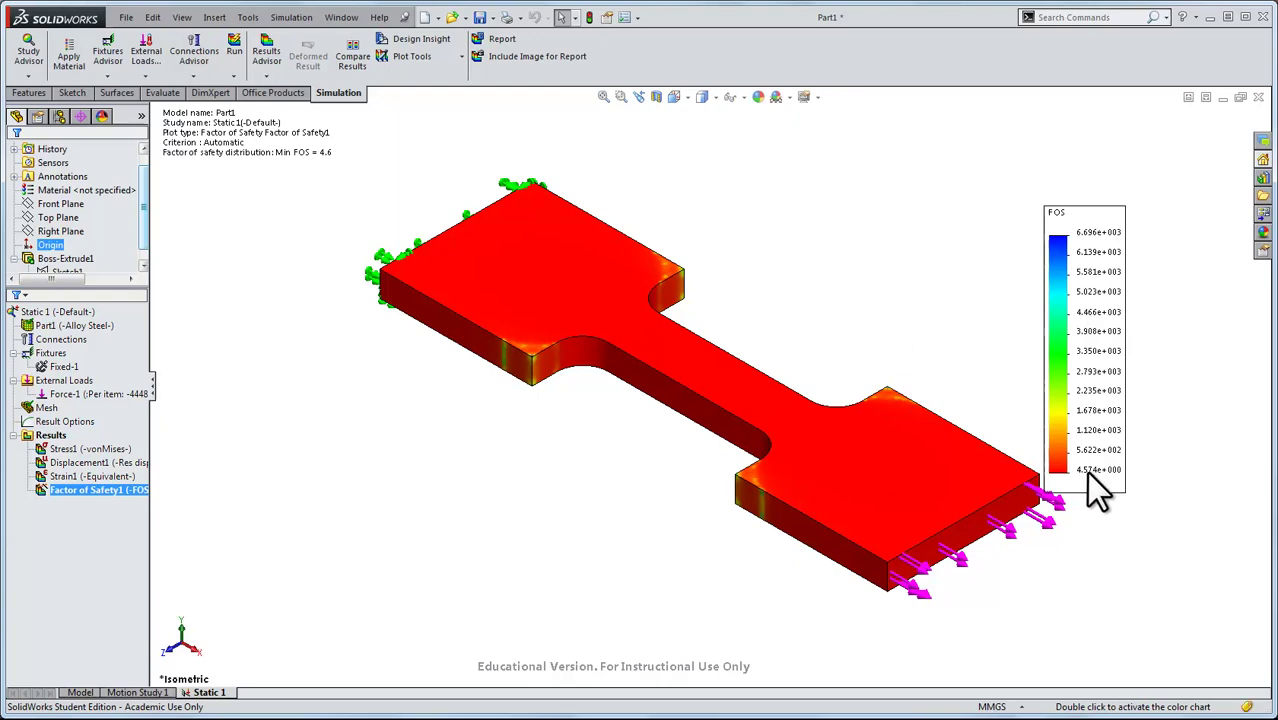
Step: In Factor of Safety1's chart options, hide plot details, show Min and Max labels, and reposition Min
right_click(114, 492)
click(143, 524)
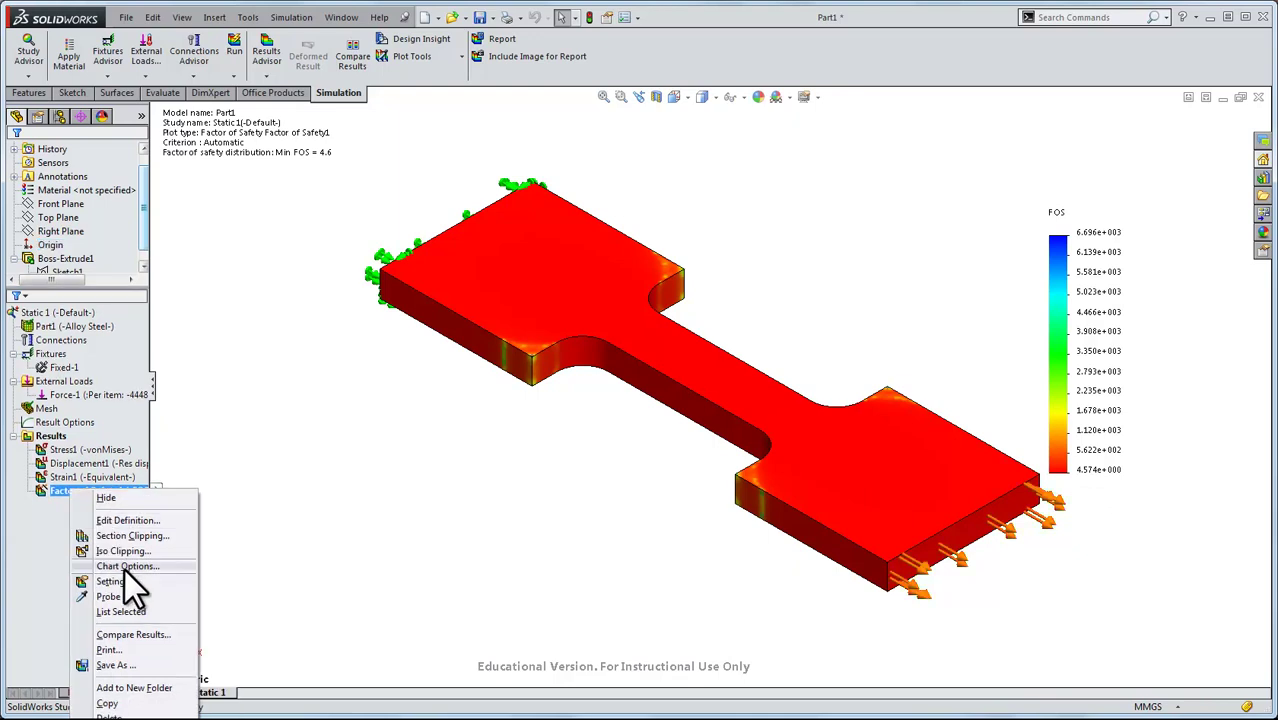
click(124, 569)
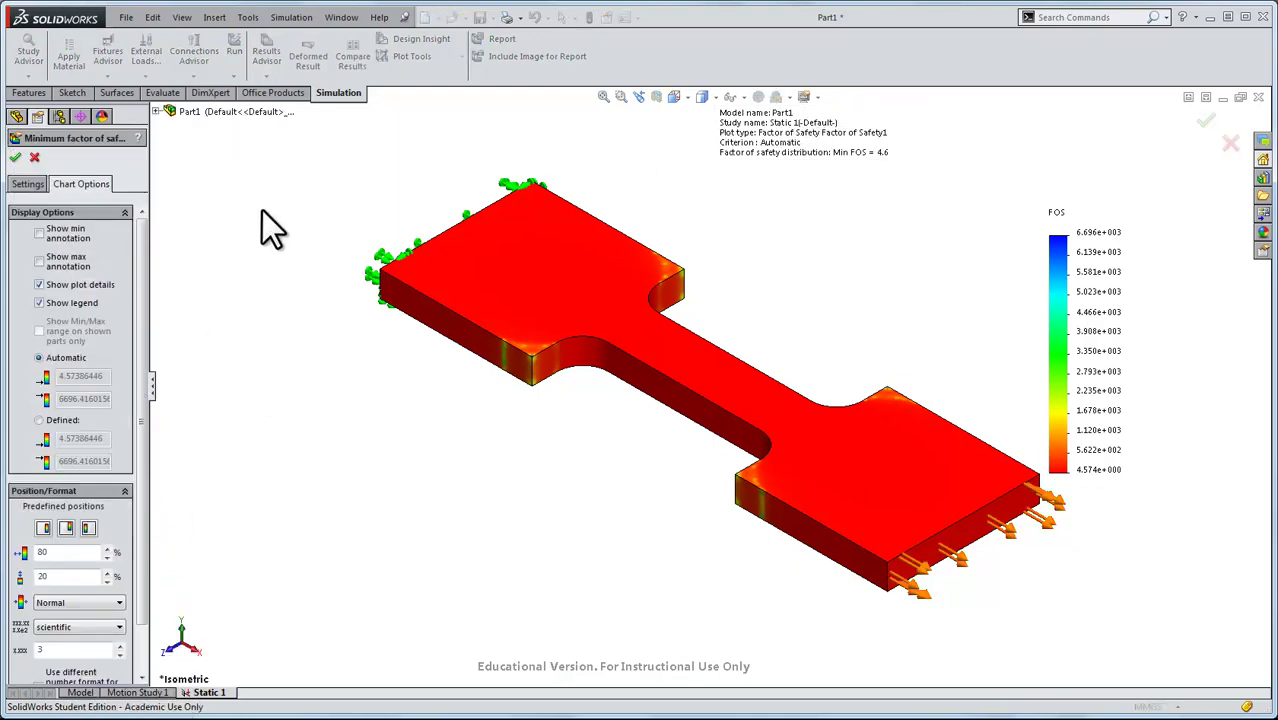
click(40, 285)
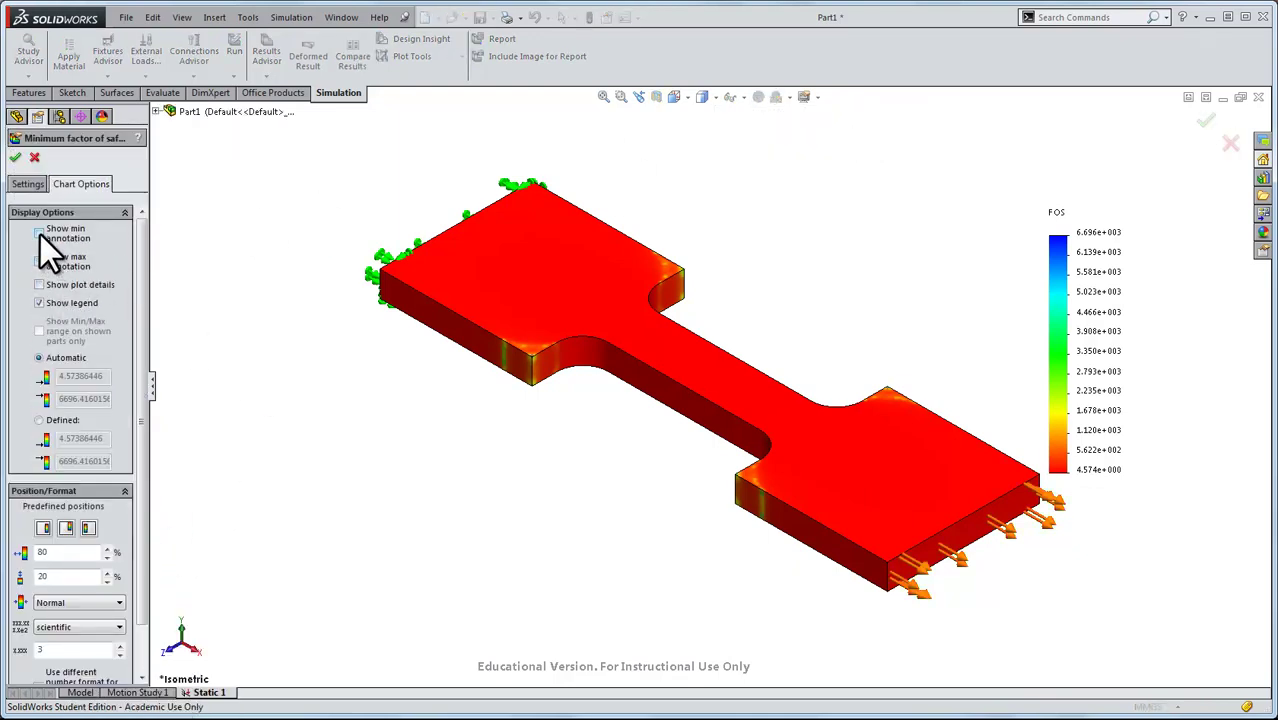
click(40, 233)
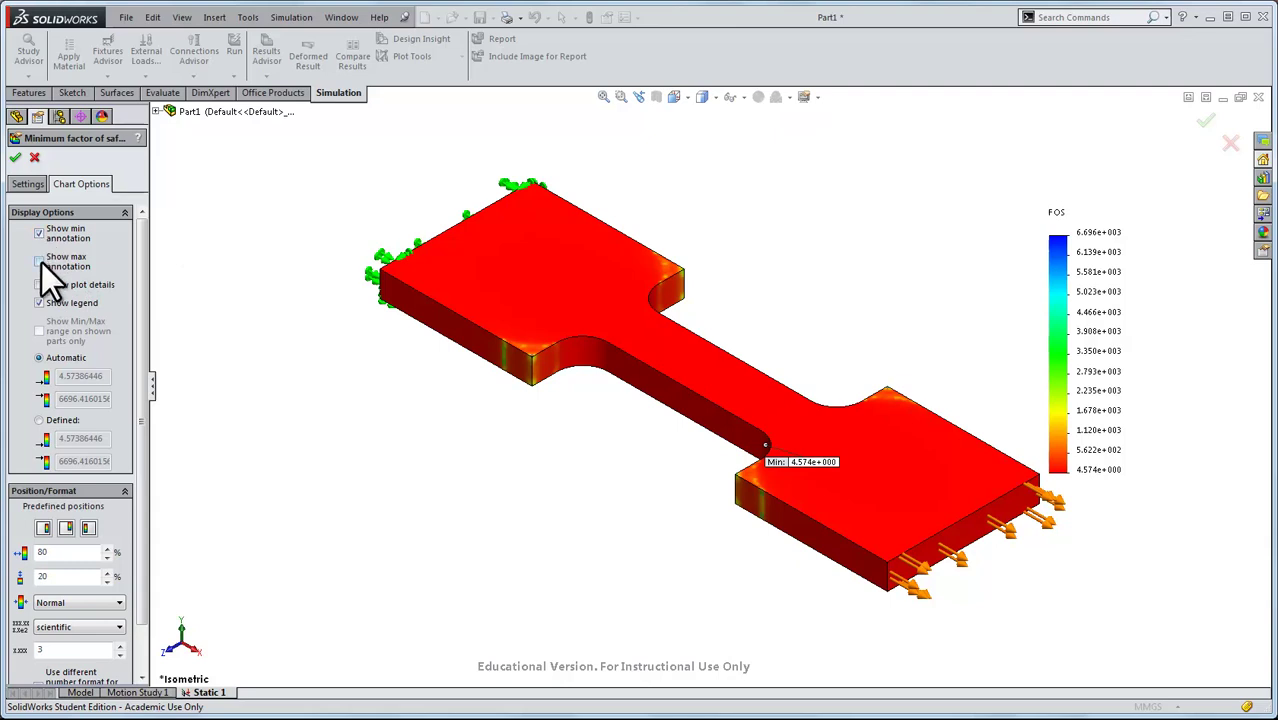
click(40, 261)
drag(785, 462, 667, 468)
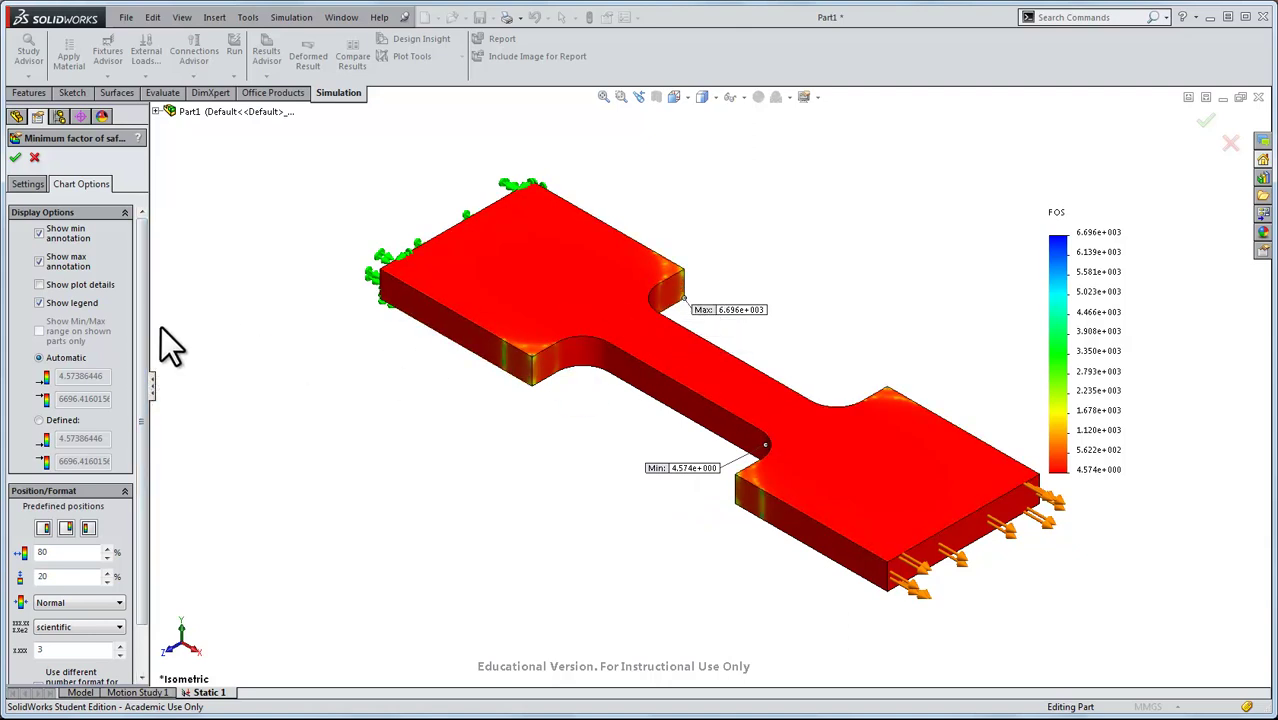
Step: Set the factor-of-safety legend to a defined range from 1 to 10
click(40, 421)
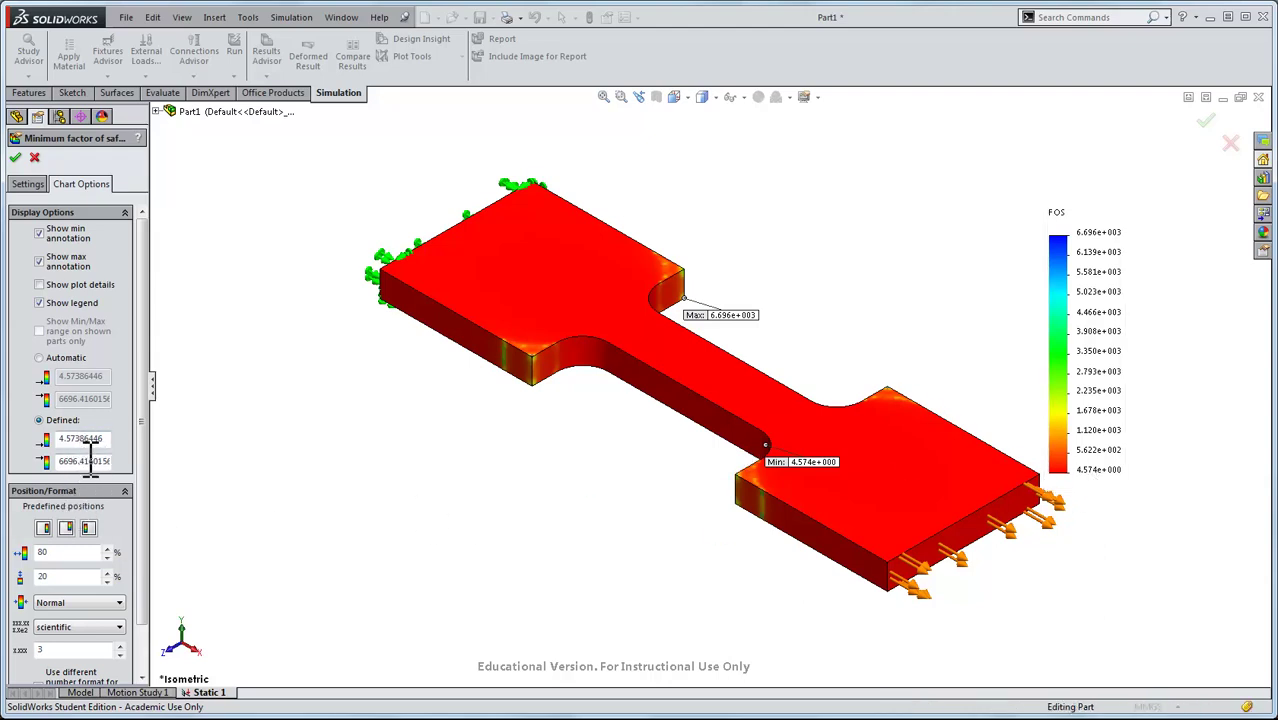
drag(106, 438, 38, 440)
text(1)
click(85, 461)
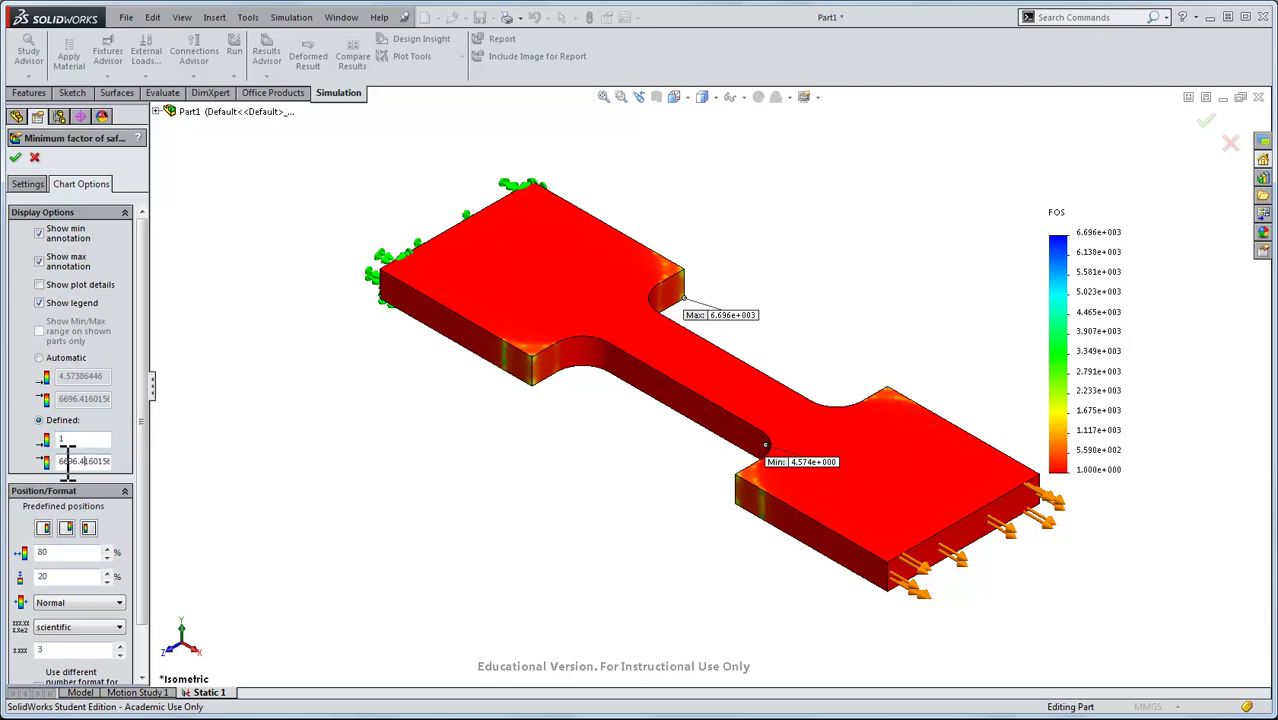
drag(68, 461, 58, 461)
key(ctrl+a)
key(BackSpace)
text(10)
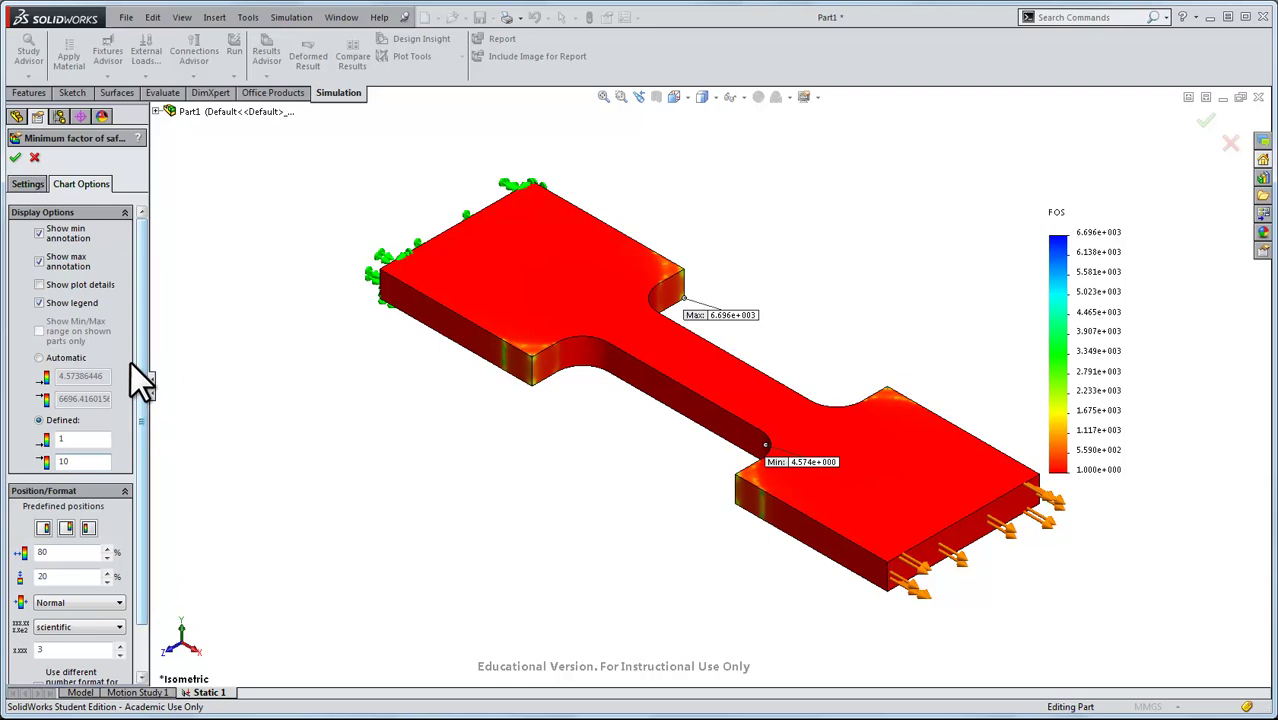
click(15, 157)
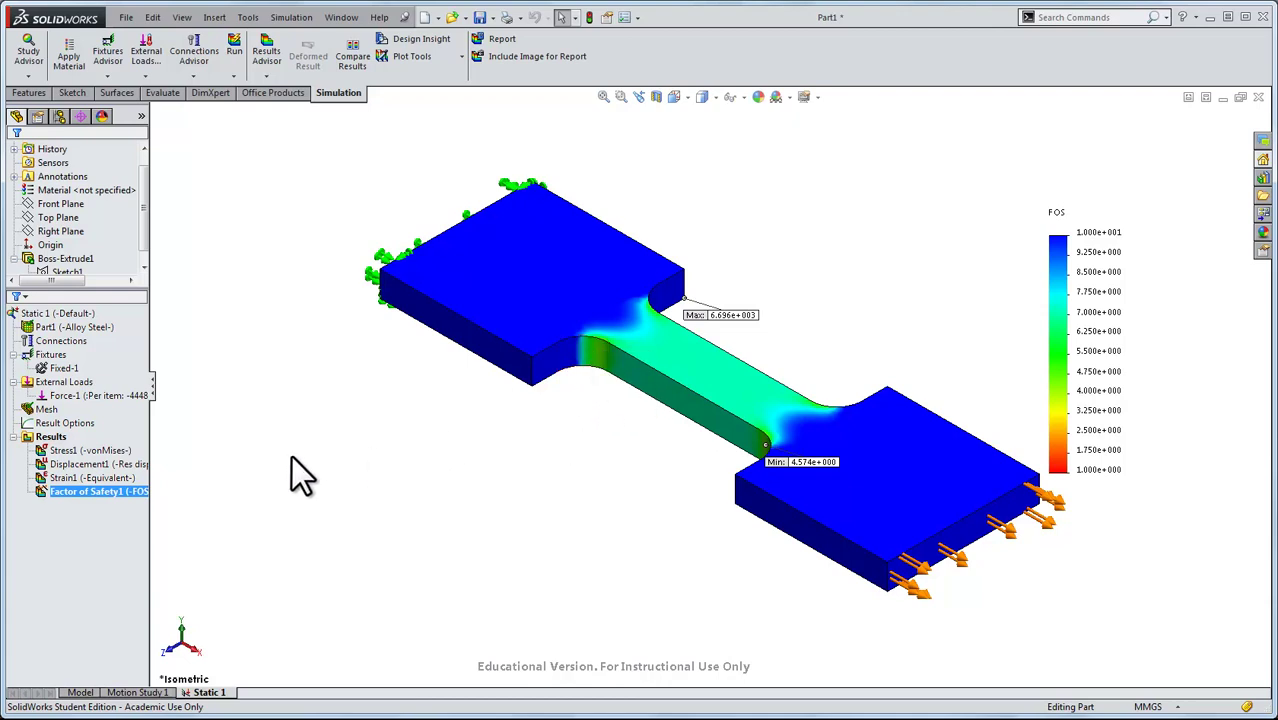
Step: Show Stress1 with Min and Max labels, plot details hidden, and labels moved near the neck
double_click(106, 450)
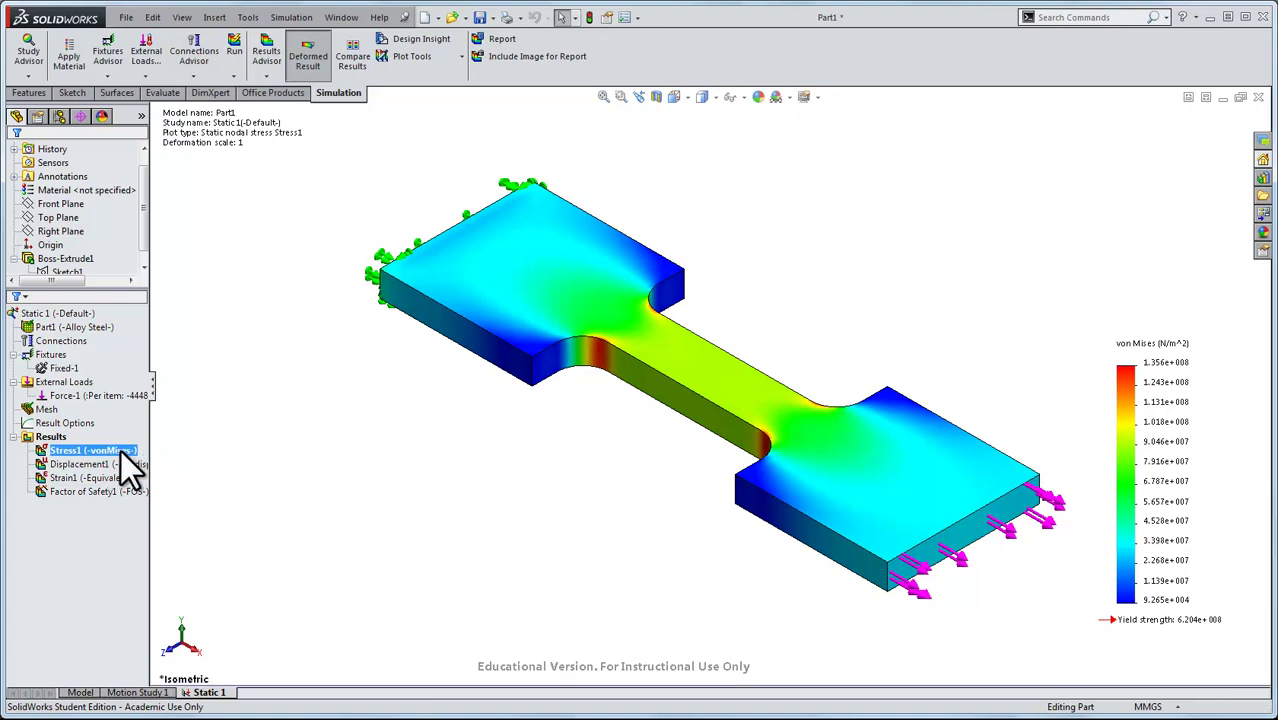
right_click(121, 452)
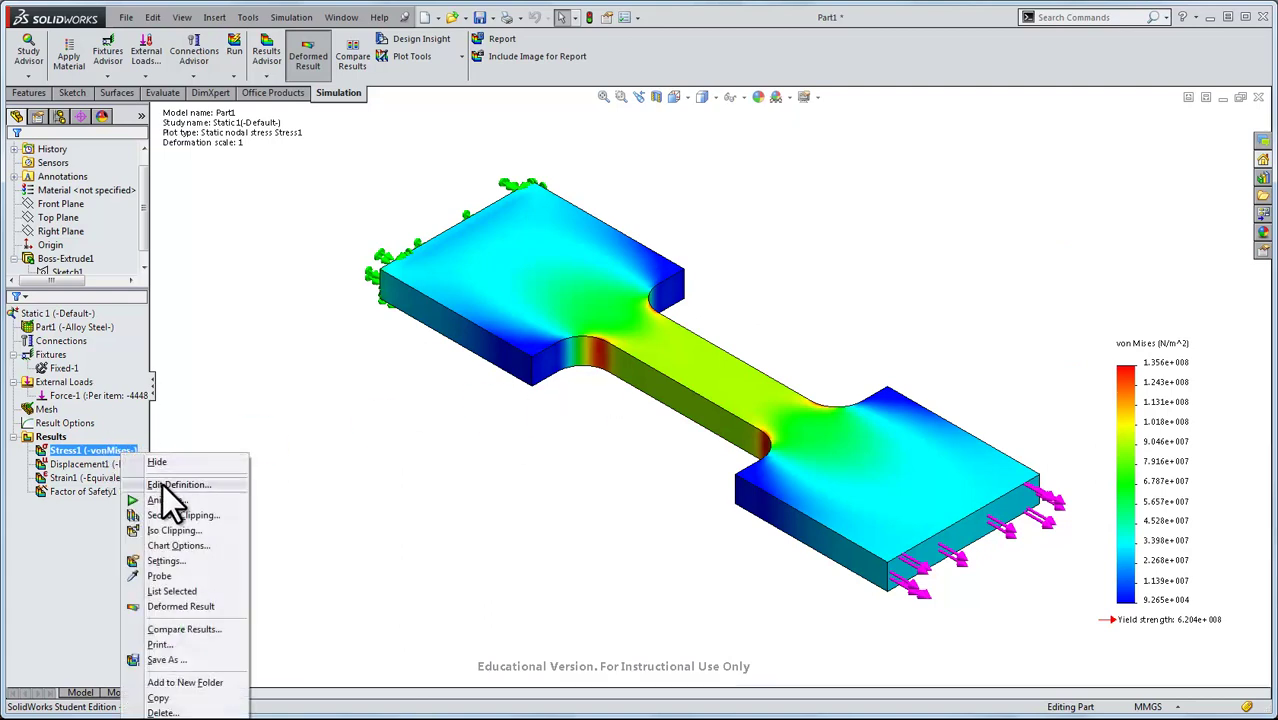
click(161, 546)
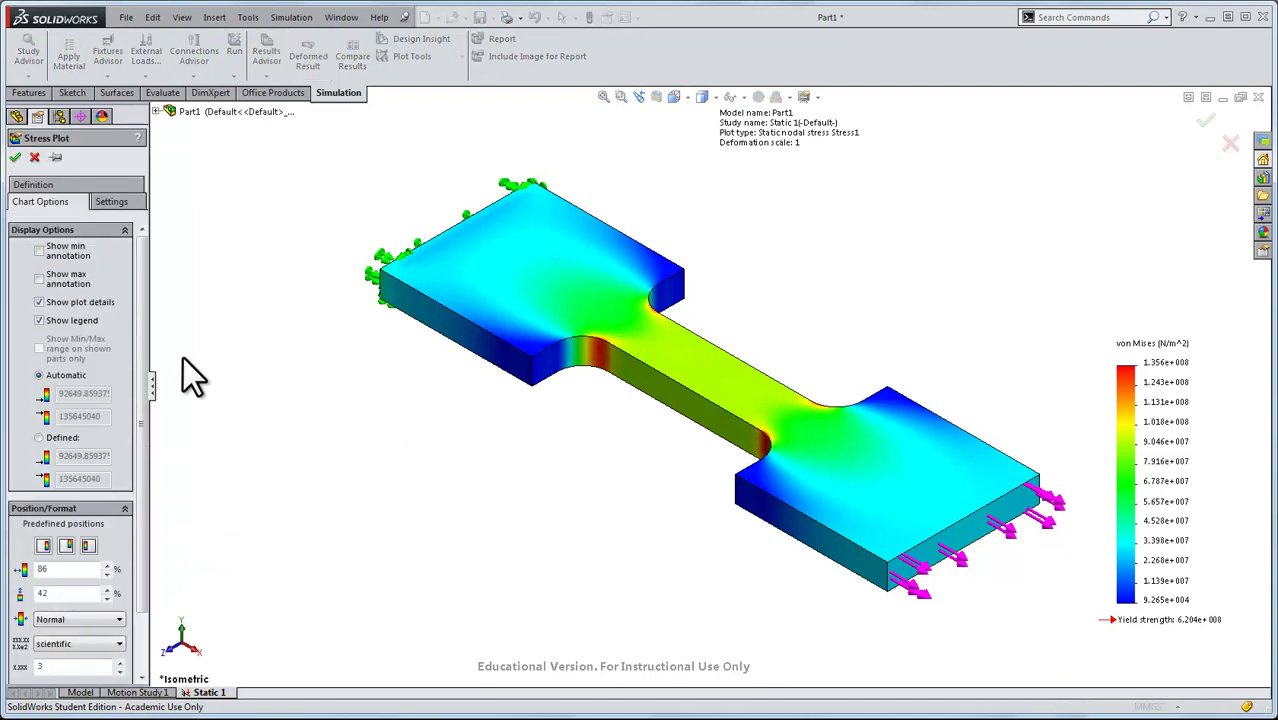
click(40, 252)
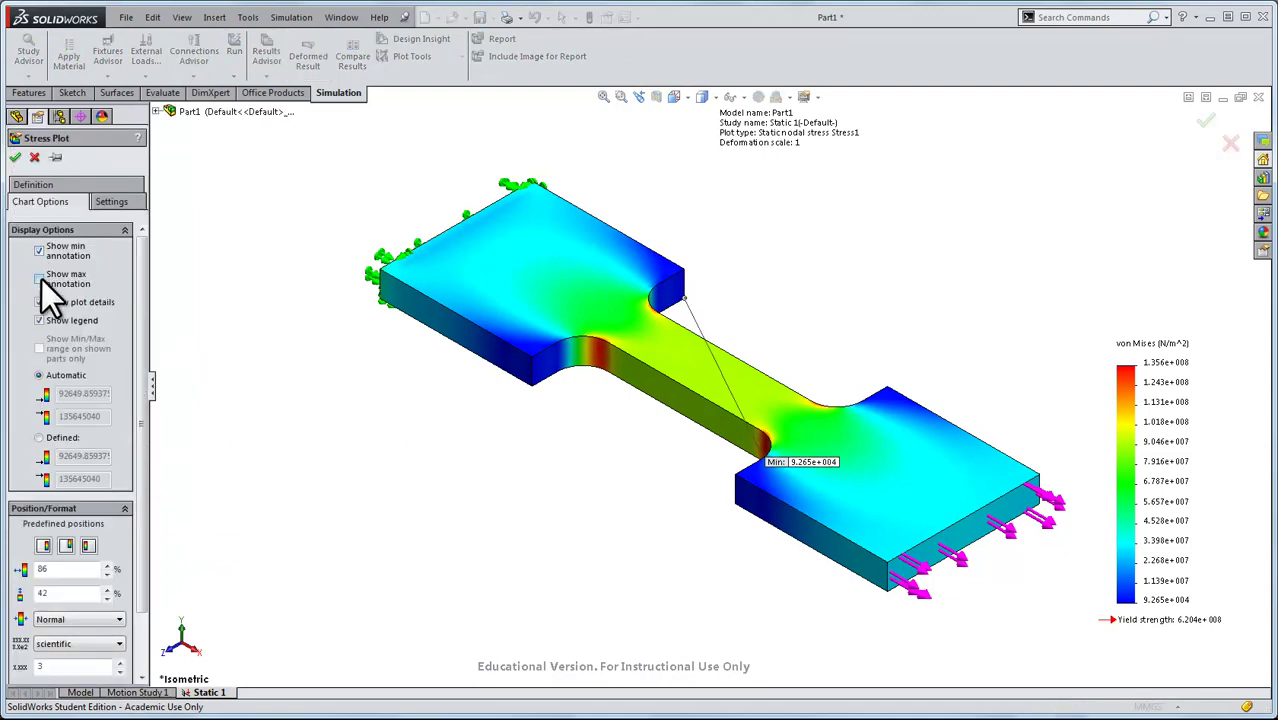
click(41, 280)
click(40, 303)
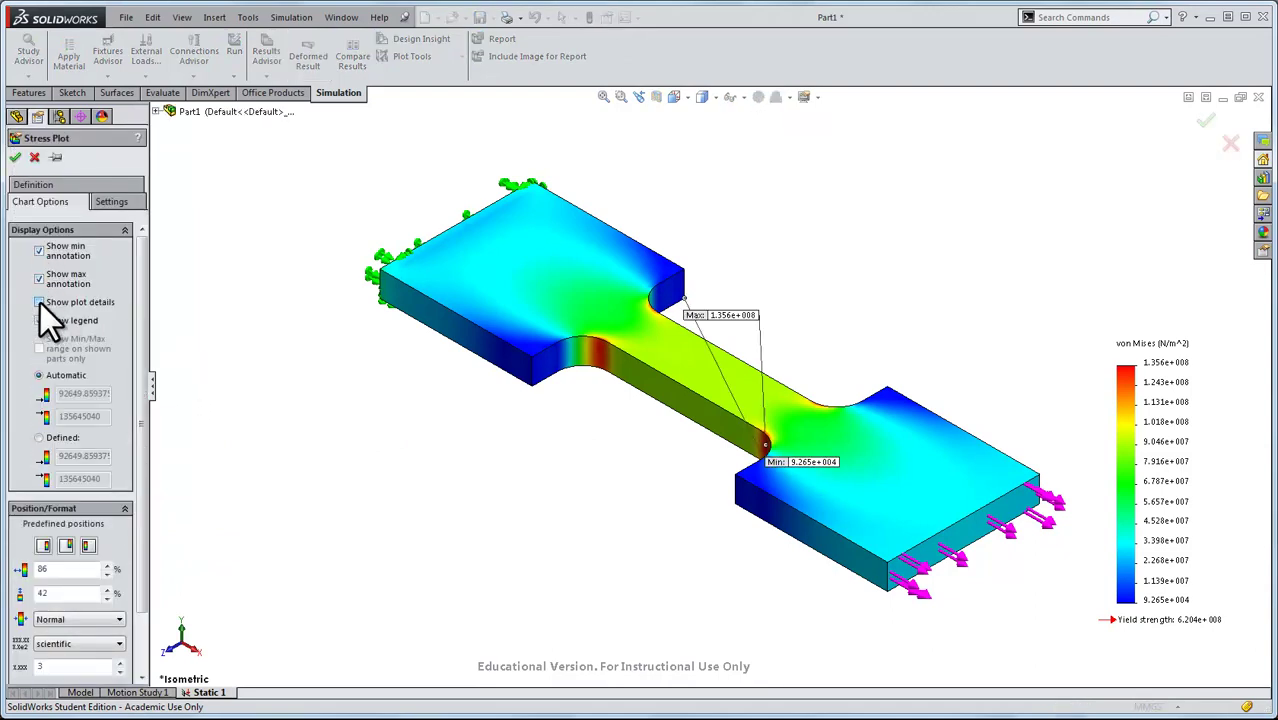
mouse_move(724, 320)
mouse_down()
mouse_move(651, 466)
mouse_move(654, 452)
mouse_up()
drag(795, 462, 755, 275)
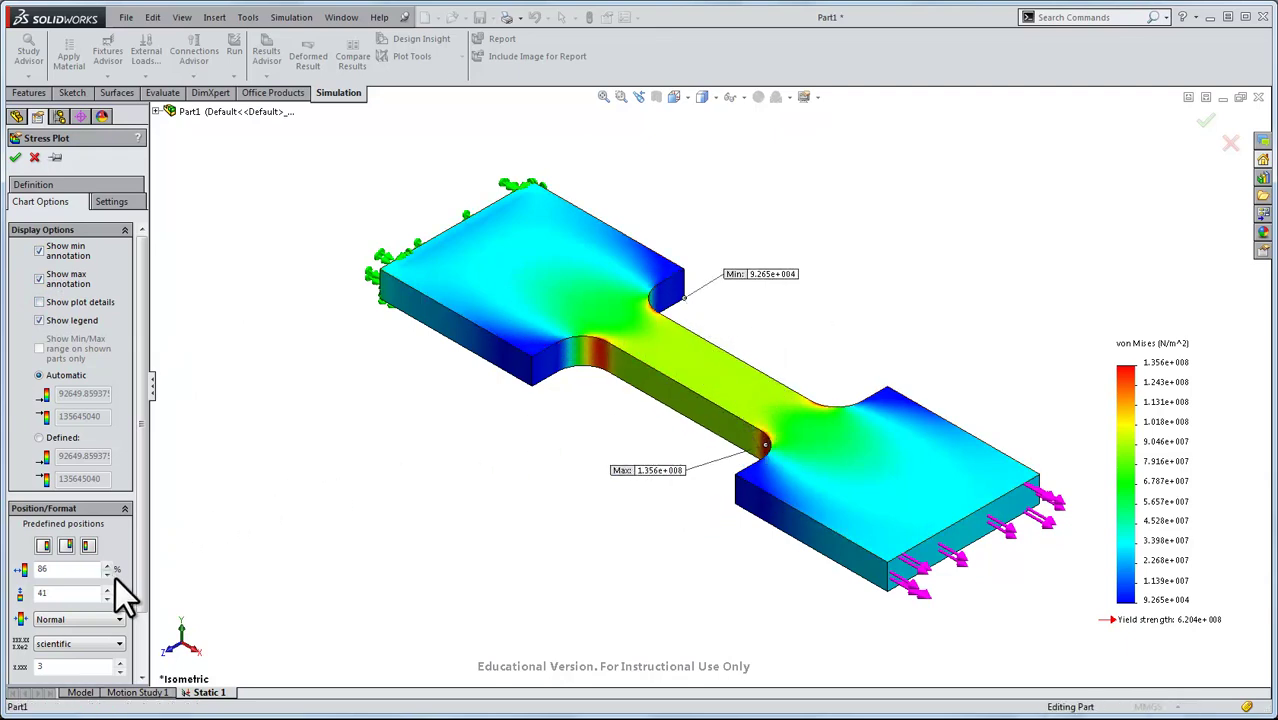
Step: Switch the stress label number format to floating and place the Min label beside the upper fillet
scroll(140, 563, down, 2)
click(80, 573)
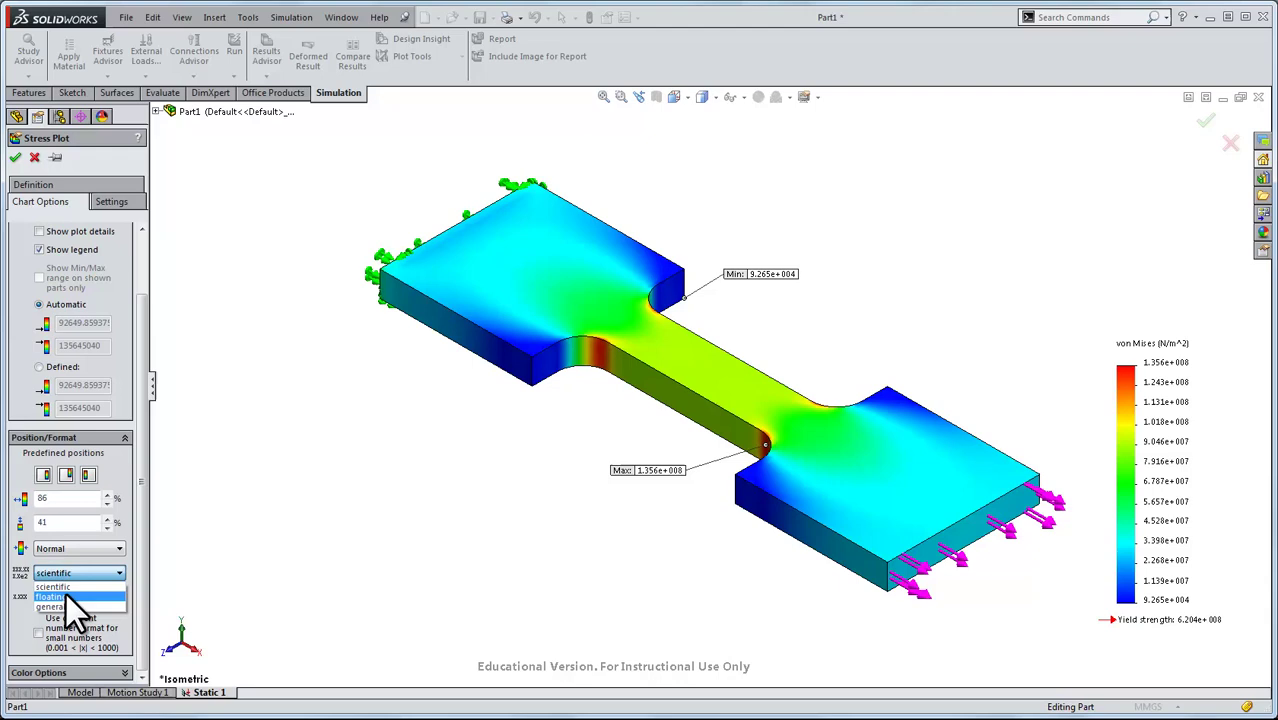
click(68, 605)
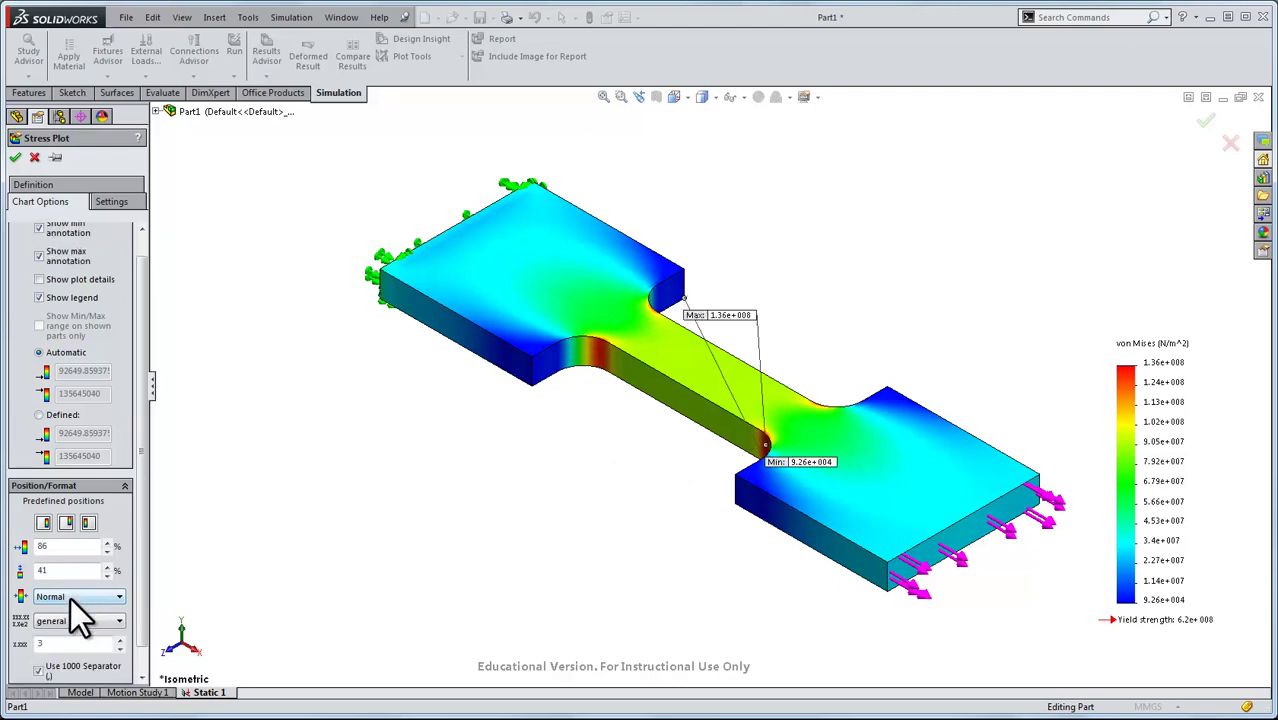
click(79, 620)
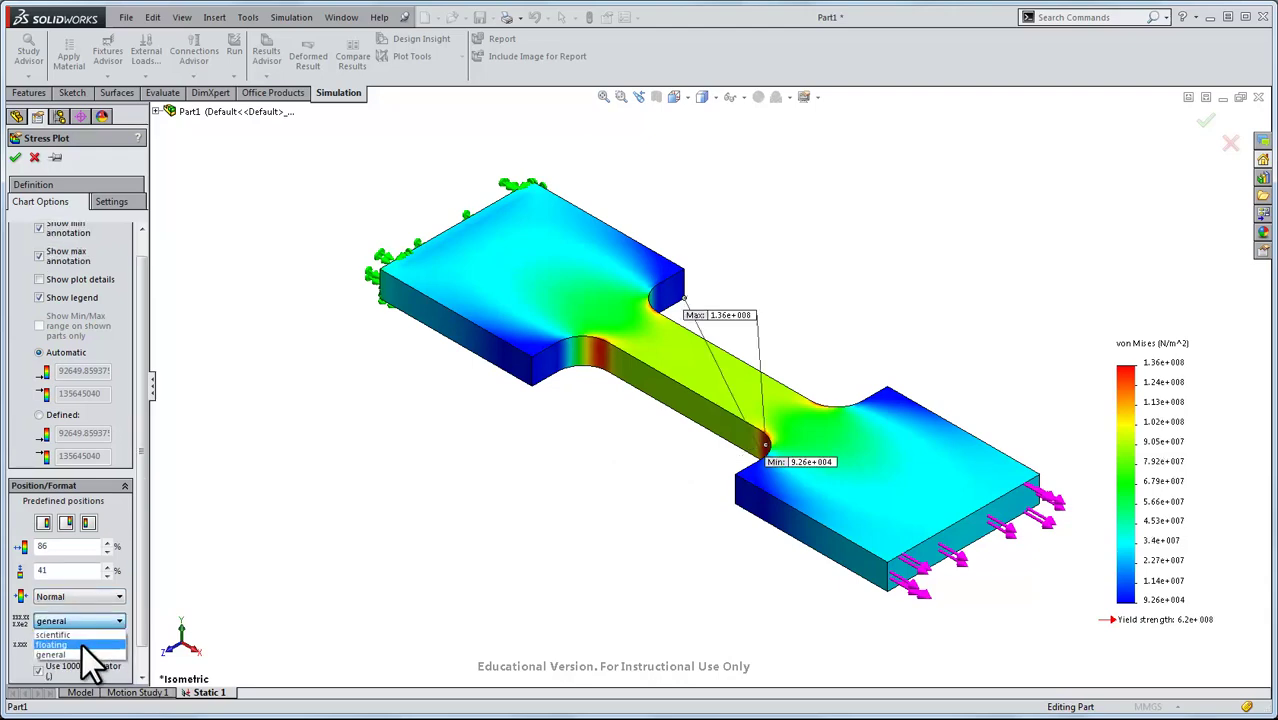
click(82, 645)
mouse_move(770, 462)
mouse_down()
mouse_move(775, 395)
mouse_move(749, 287)
mouse_up()
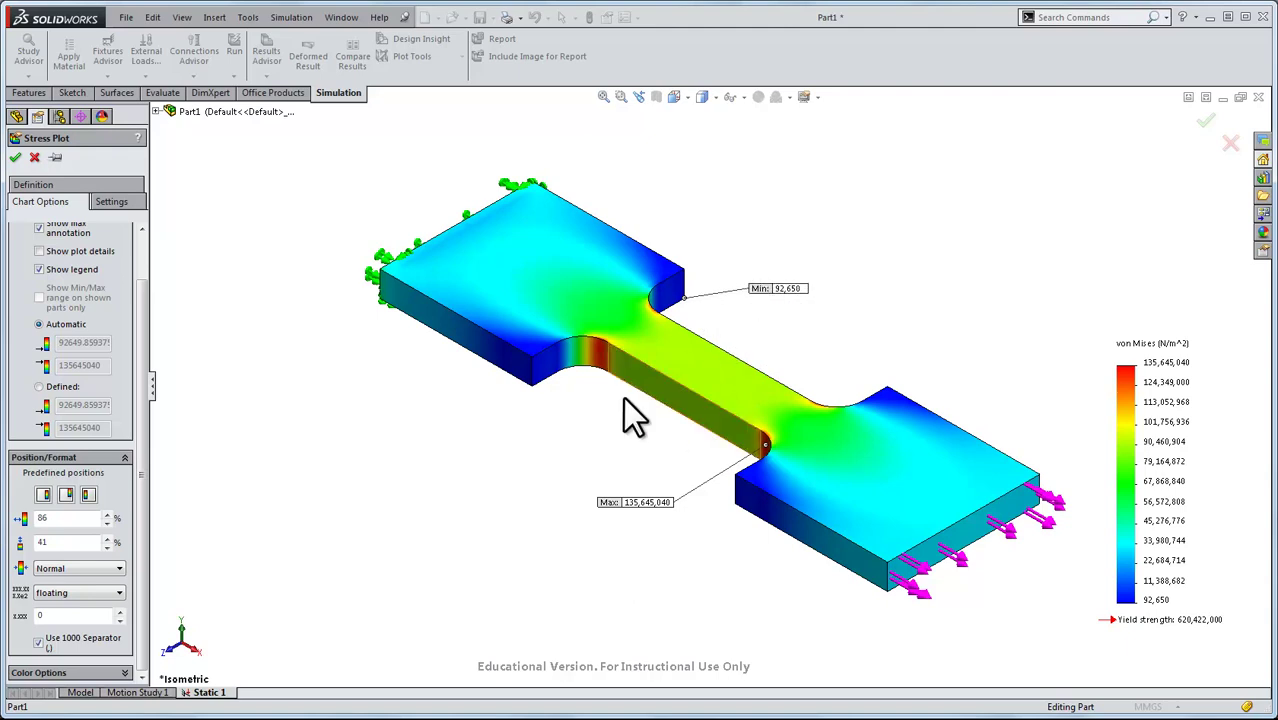